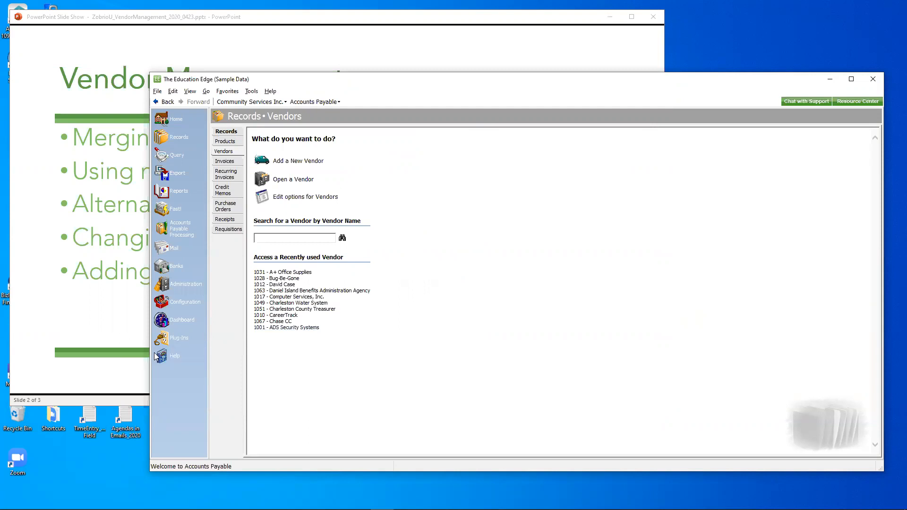
- Open the Merge Vendors tool in Administration, review its duplicate and primary vendor fields, and cancel without merging
click(188, 286)
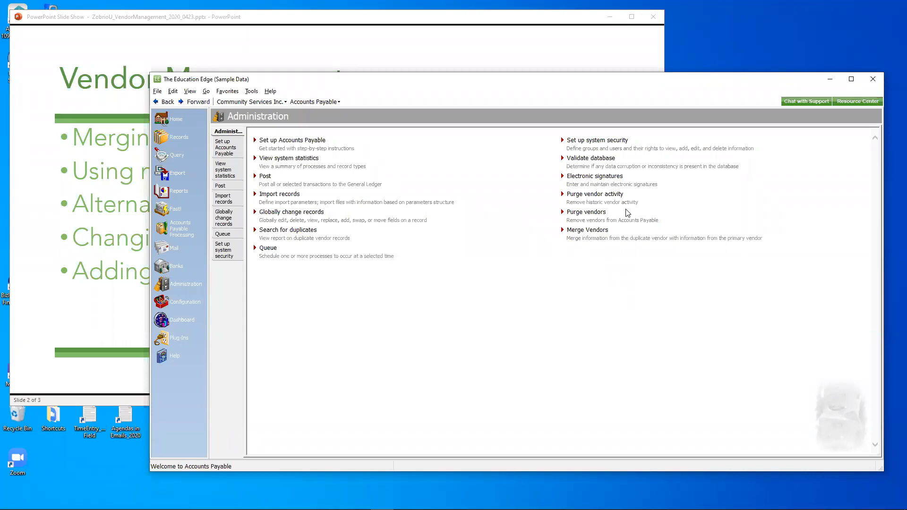
click(587, 235)
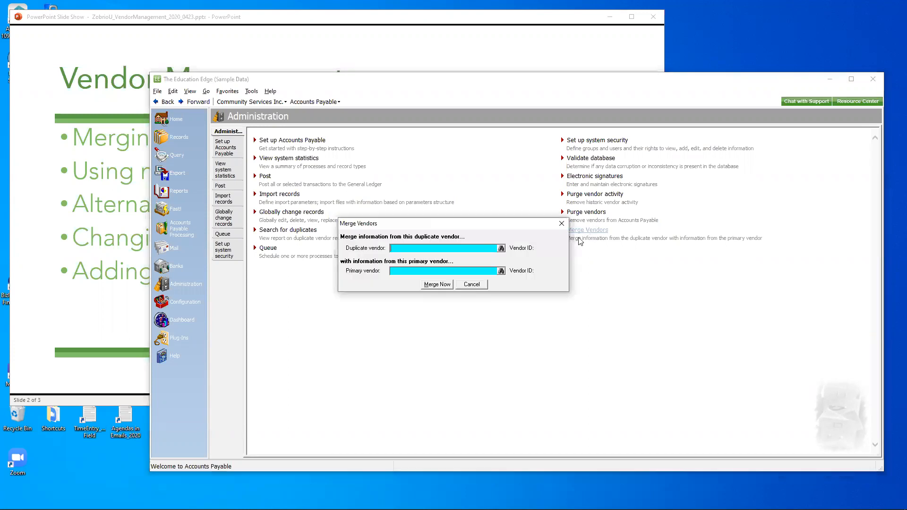
drag(452, 226, 468, 226)
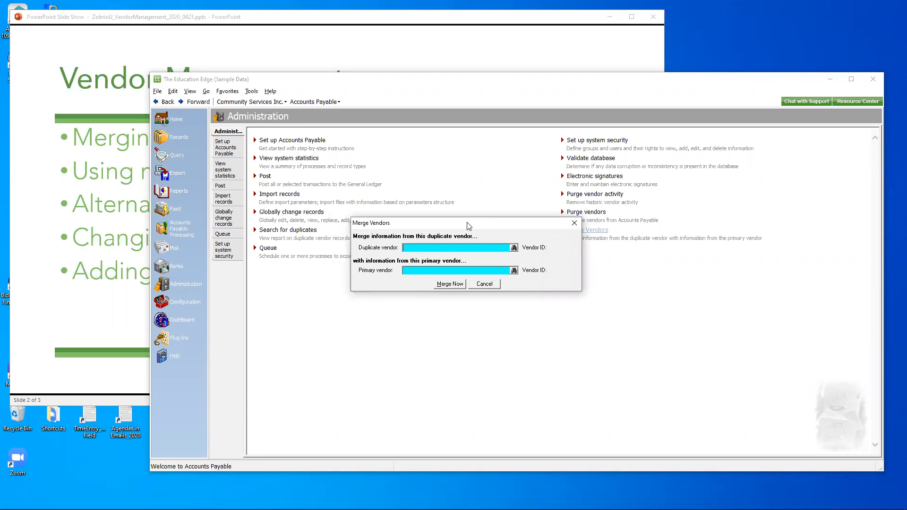
drag(468, 225, 484, 225)
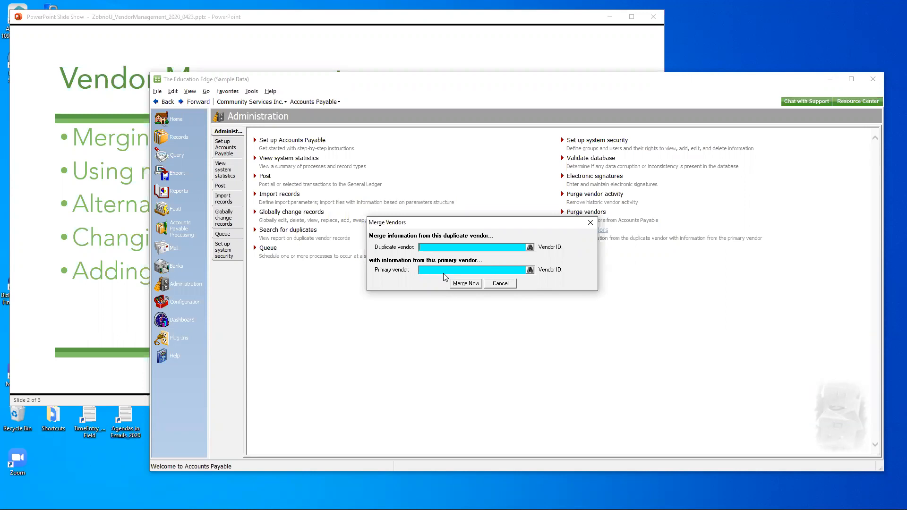
click(500, 283)
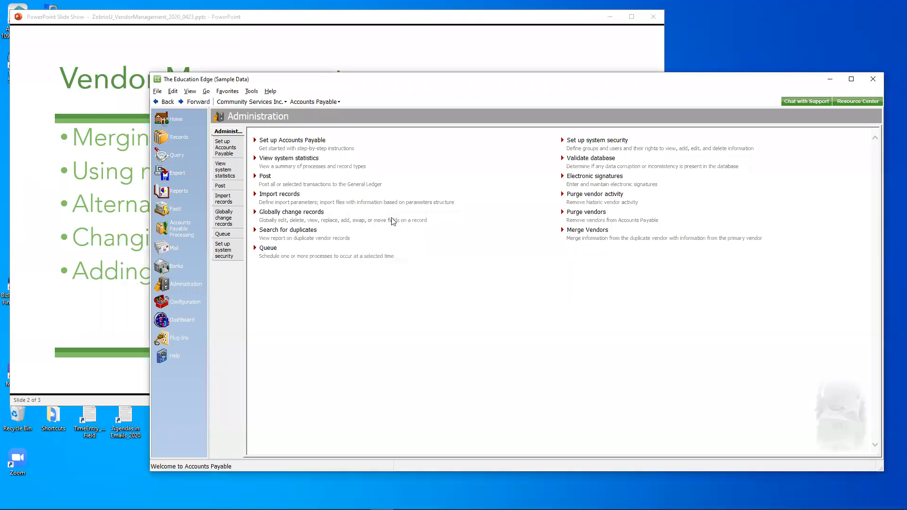
- Open the recently used vendor record listed below Bug-Be-Gone and review its vendor name, customer number and tax ID fields
click(179, 137)
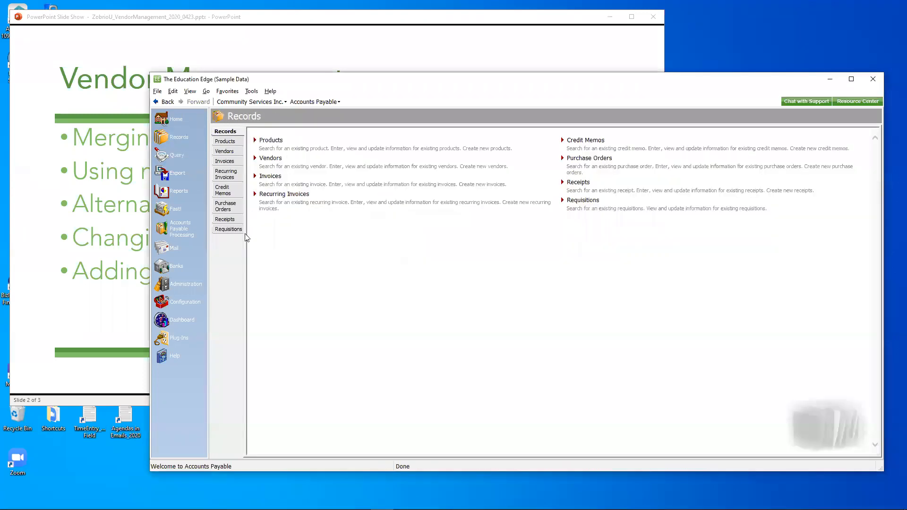
click(224, 152)
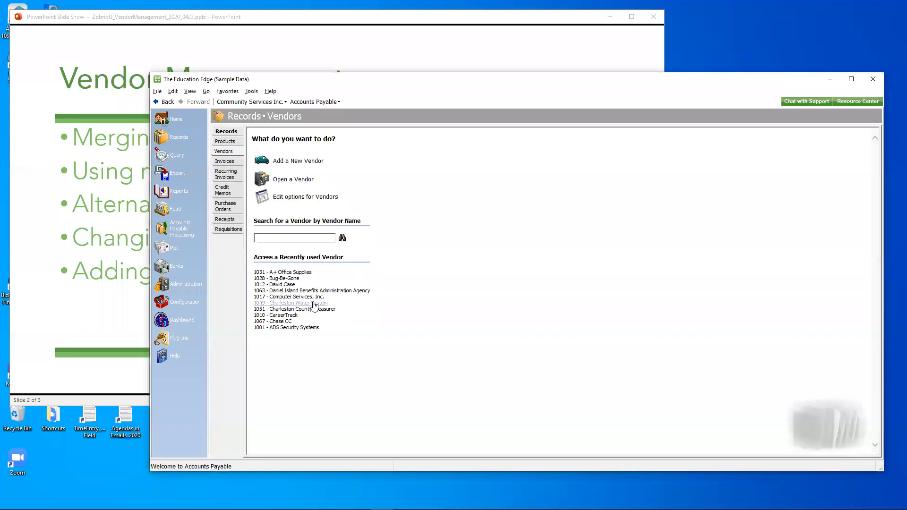
click(290, 284)
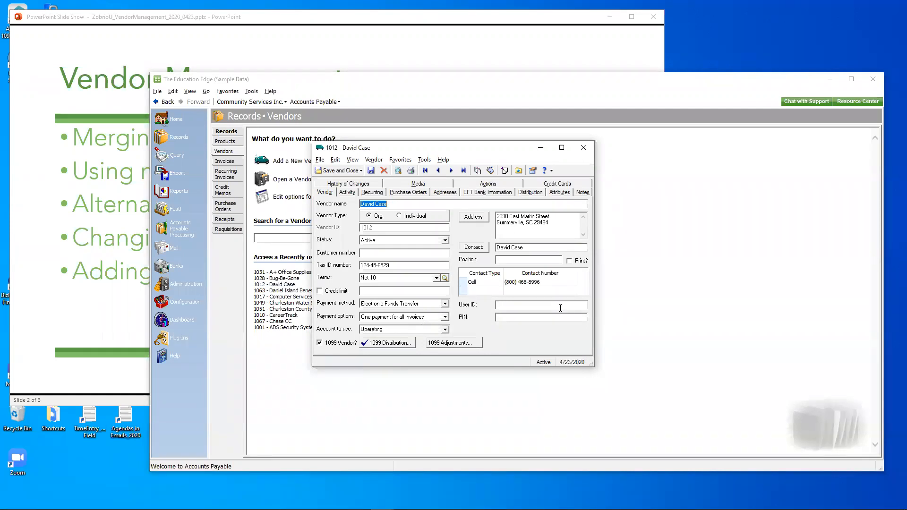
drag(387, 205, 359, 205)
click(405, 206)
drag(405, 205, 330, 205)
click(397, 252)
double_click(406, 265)
- Review the open vendor's activity, addresses, name and tax ID, and close the record
click(354, 194)
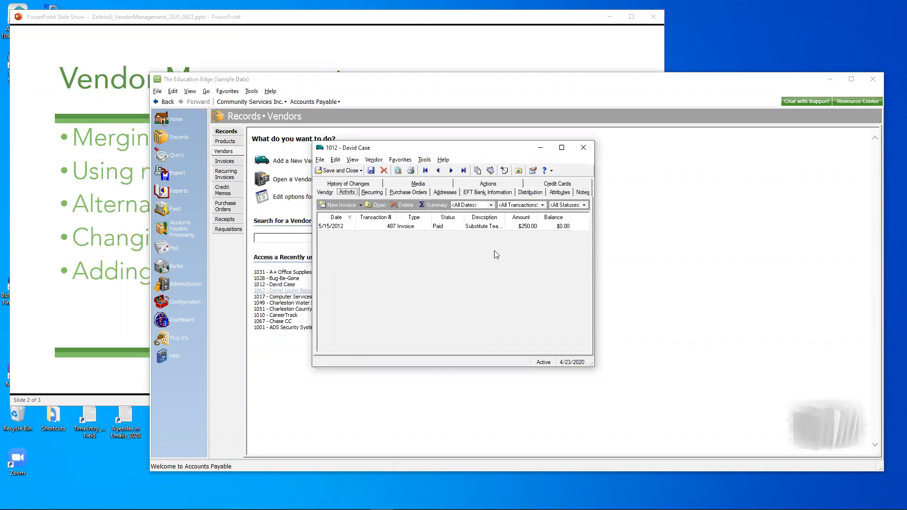
click(451, 194)
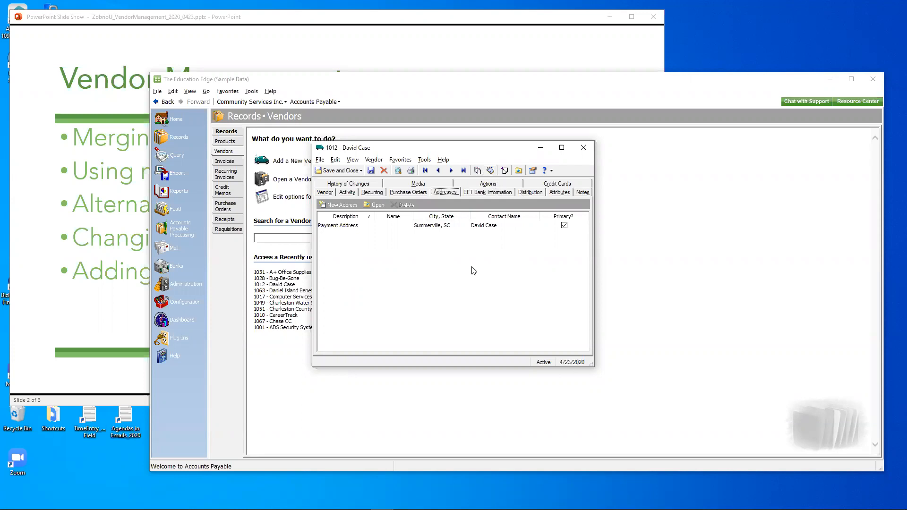
click(347, 193)
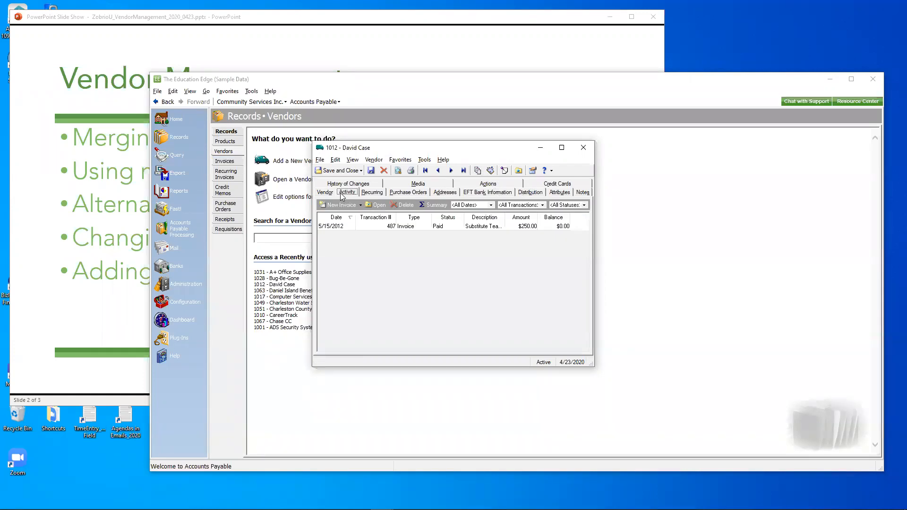
click(324, 194)
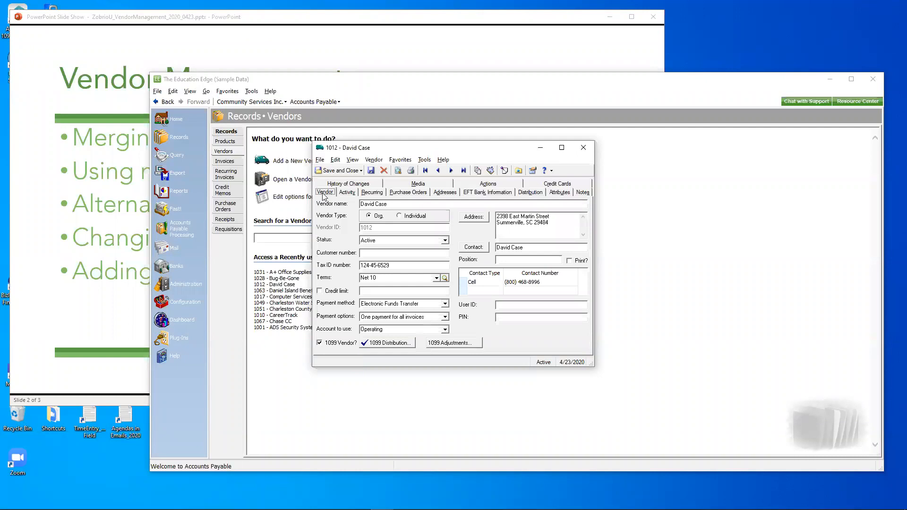
click(392, 204)
click(399, 262)
click(584, 148)
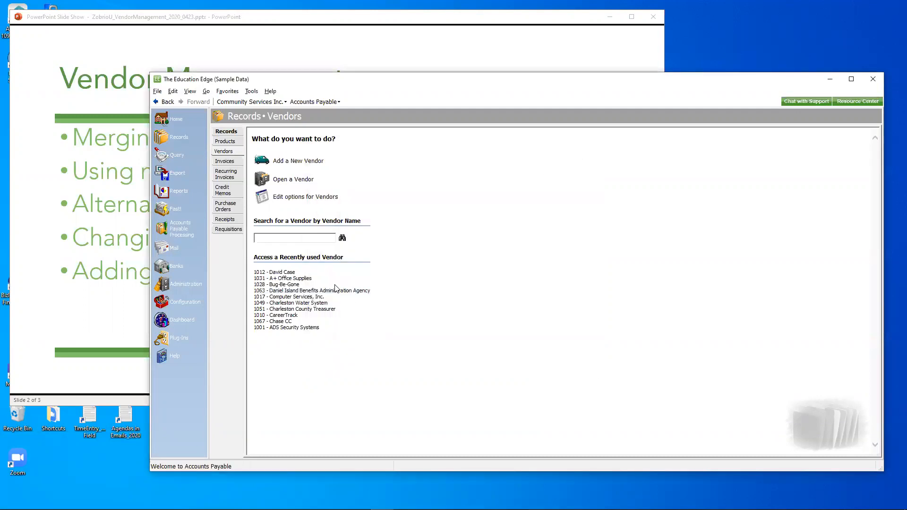
- Return to Administration, review the Merge Vendors fields again, and cancel the merge
click(198, 285)
click(595, 231)
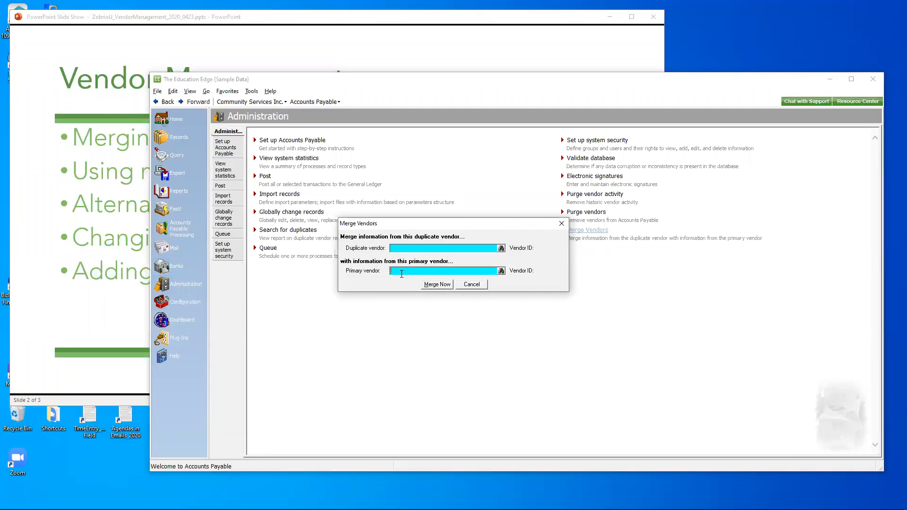
click(472, 284)
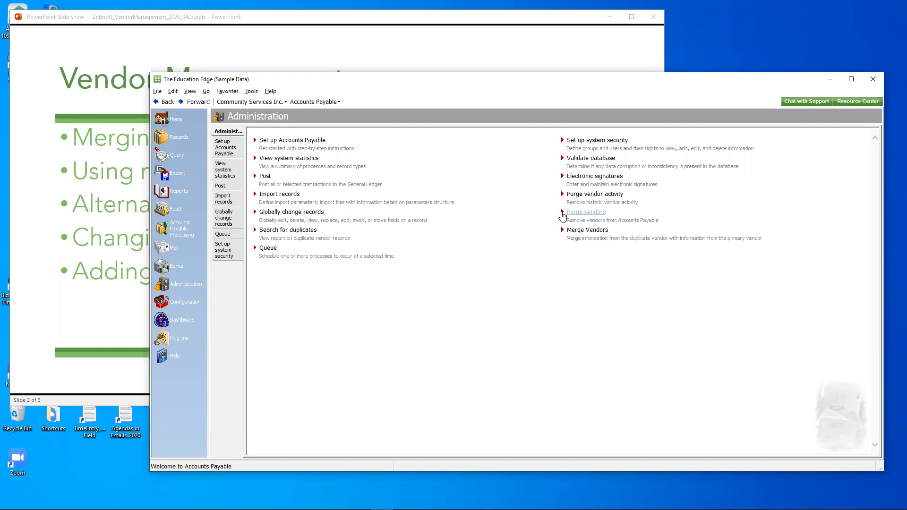
- Review the general settings, cutoff date field and filters for Purge Vendor Activity, and close it without purging
click(601, 196)
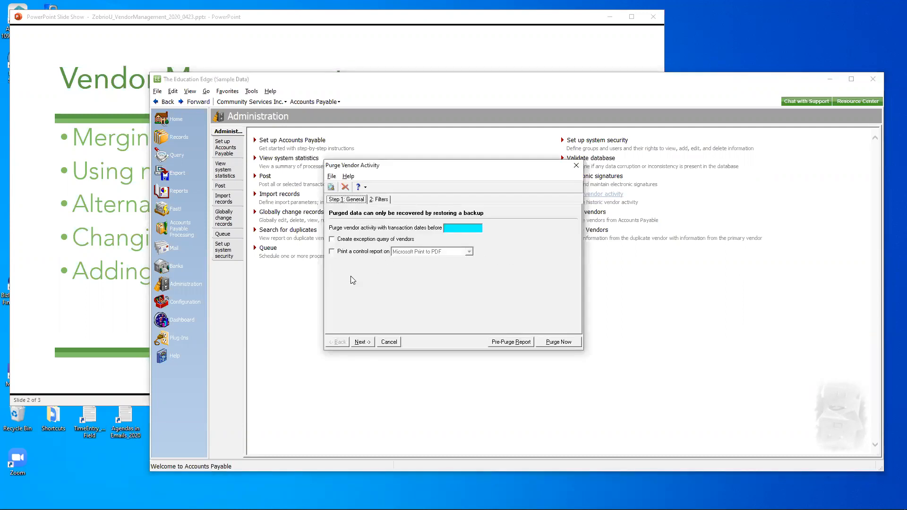
click(459, 228)
click(380, 201)
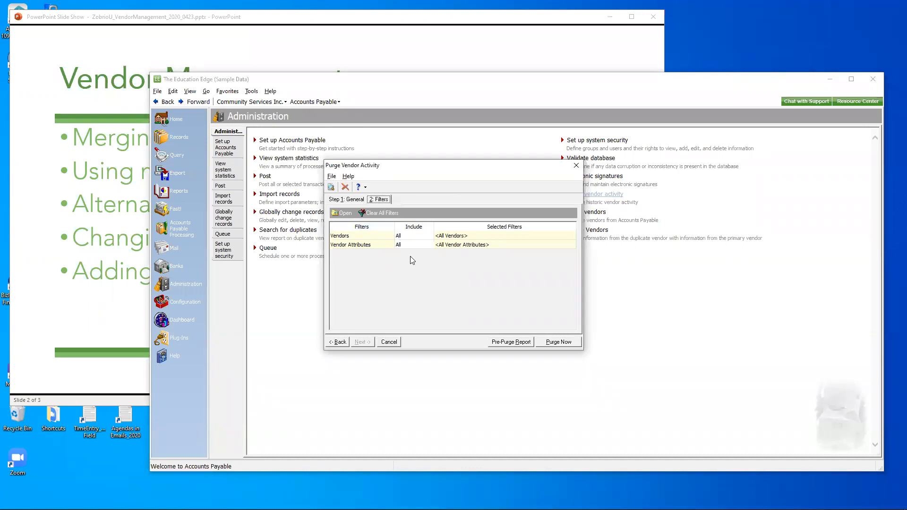
click(352, 201)
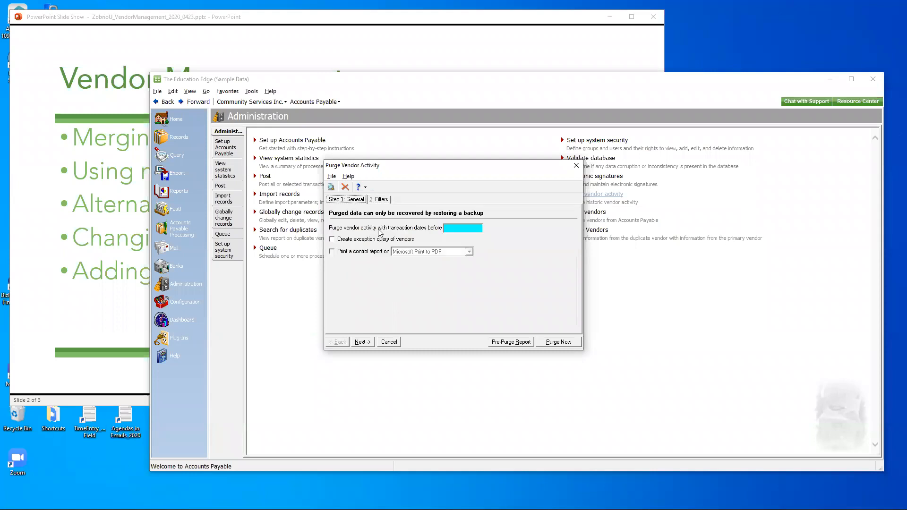
click(456, 232)
click(577, 165)
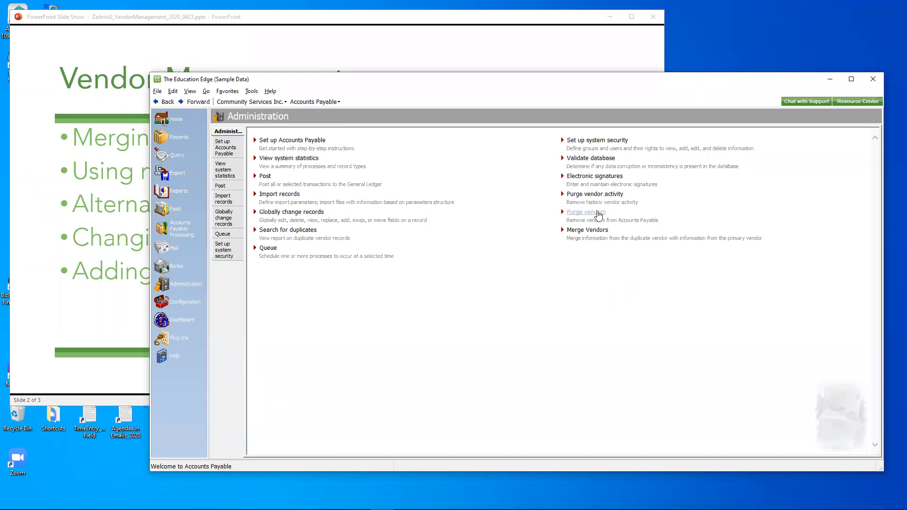
- Review the status, creation date and filter settings for Purge Vendors, and close it without purging
click(599, 214)
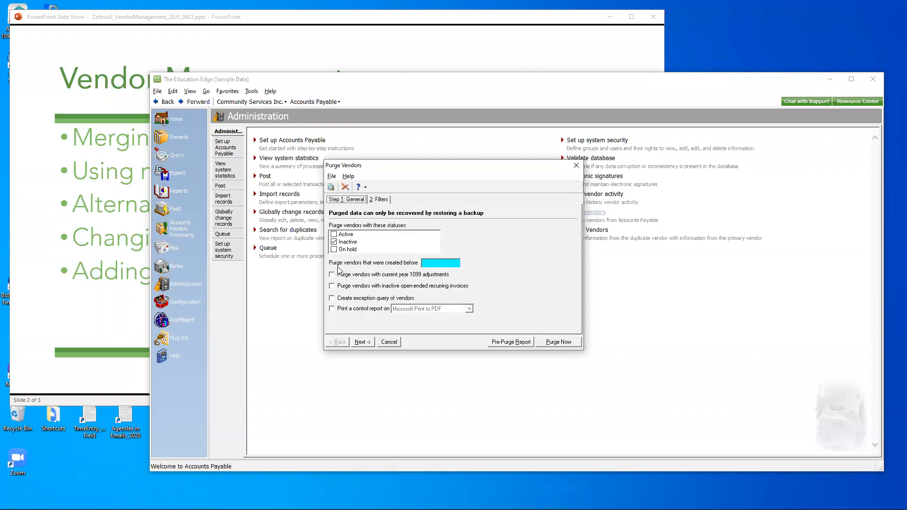
click(384, 201)
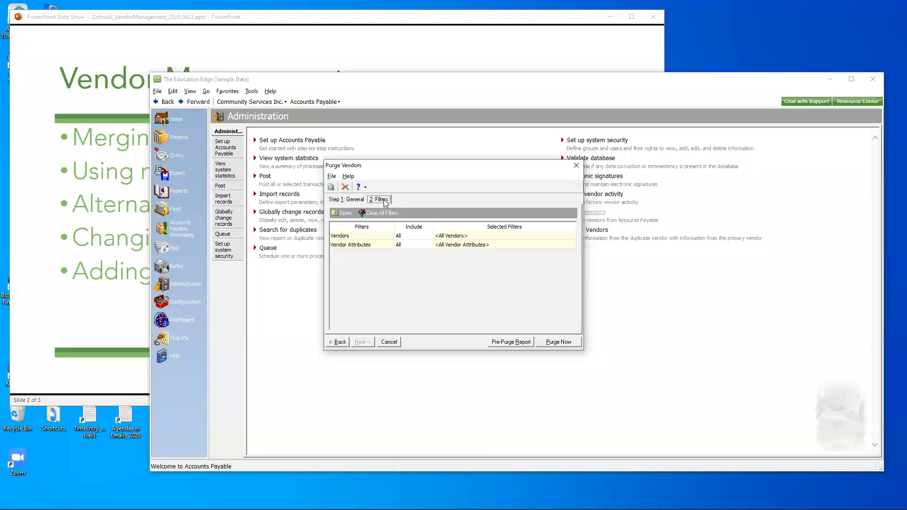
click(352, 201)
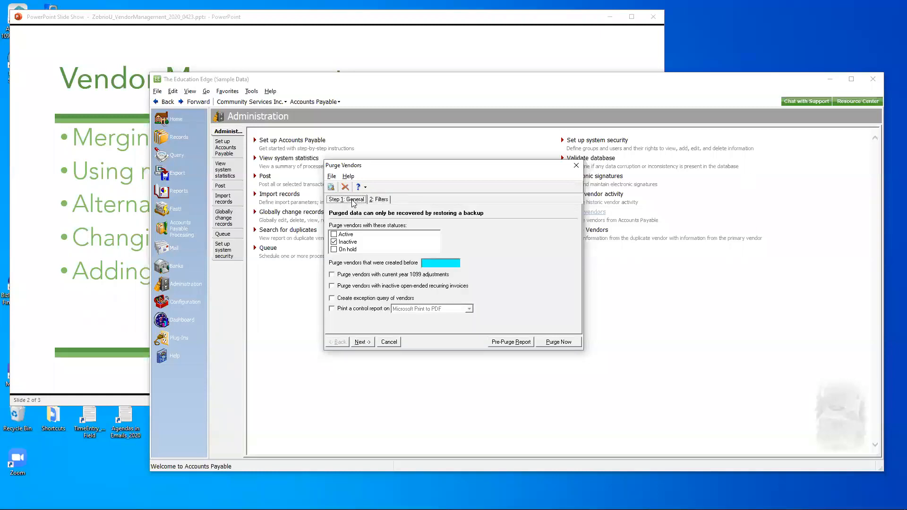
click(576, 165)
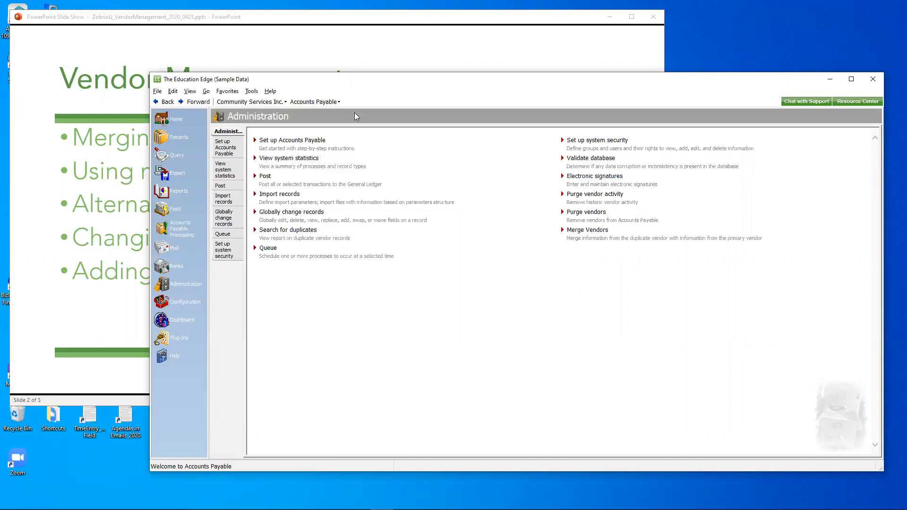
- Check the PowerPoint agenda slide, return to The Education Edge, and view and close the most recently used vendor's record
click(327, 24)
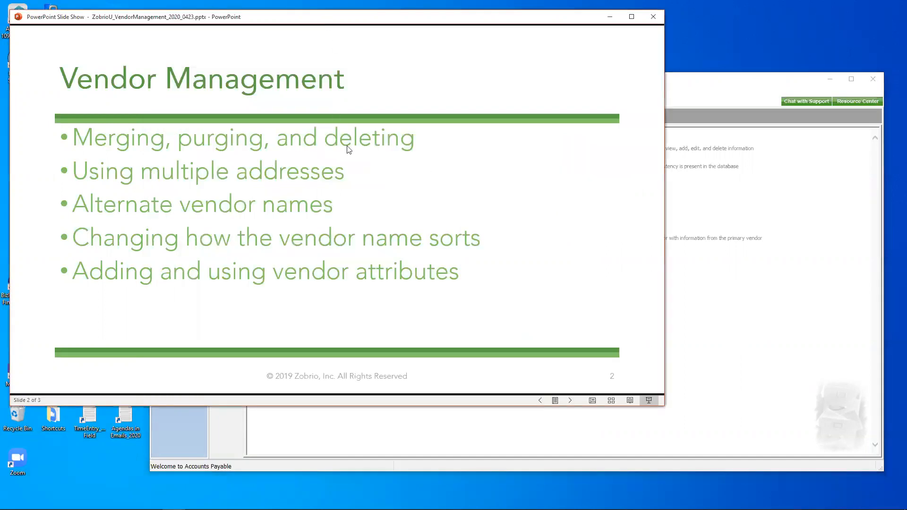
click(764, 314)
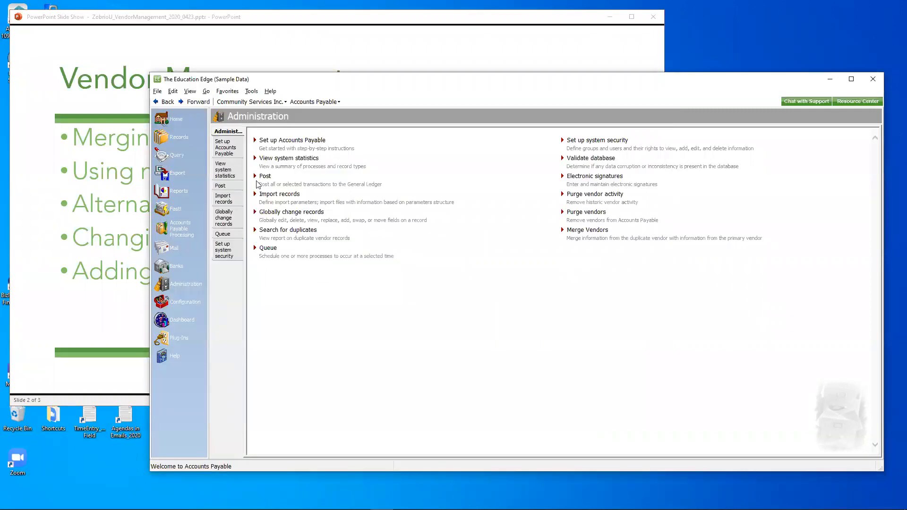
click(181, 141)
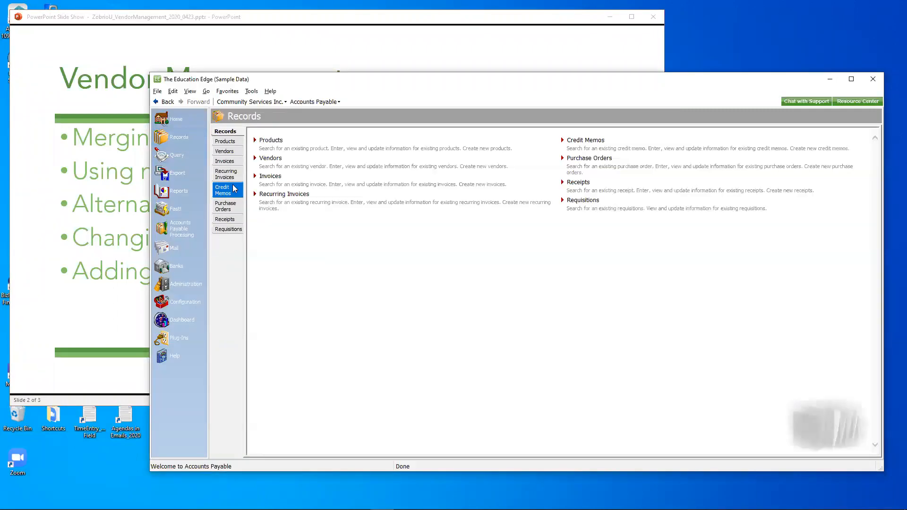
click(226, 152)
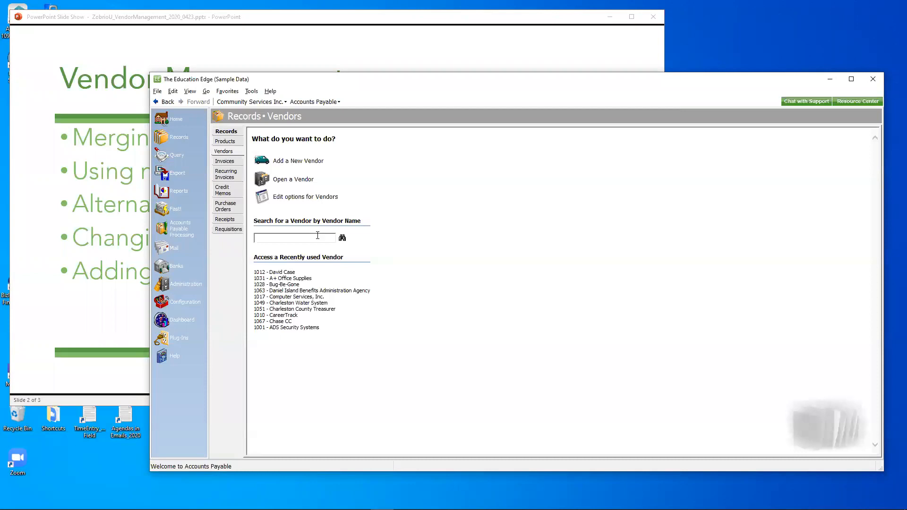
click(286, 273)
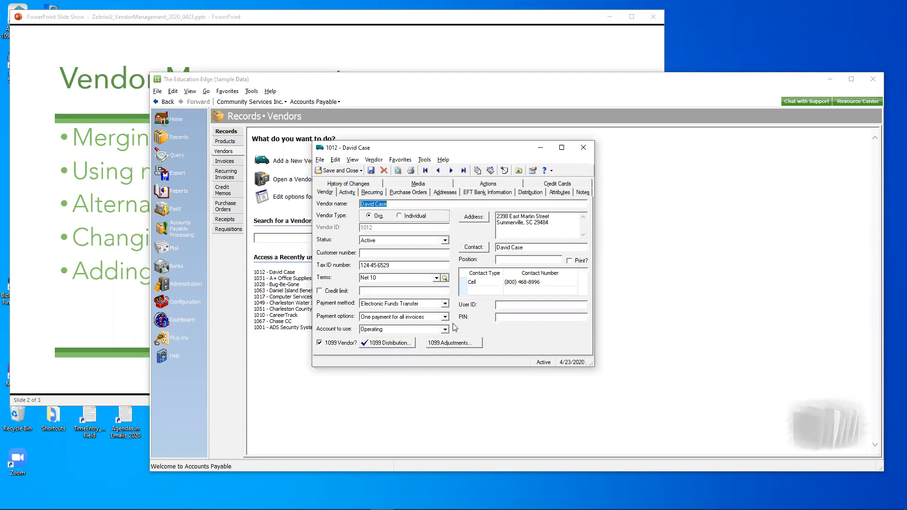
key(Escape)
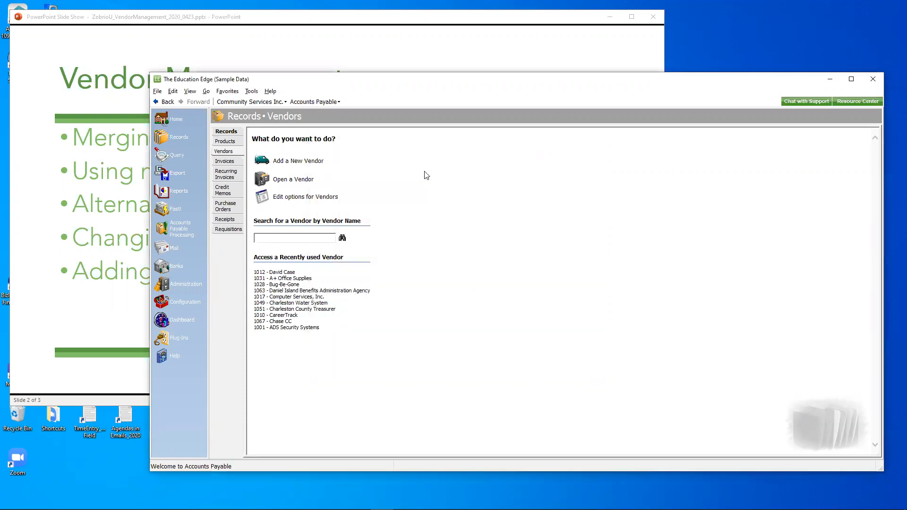
- Go back to Administration and check the Vendor Management agenda slide in PowerPoint before returning to The Education Edge
key(alt+Left)
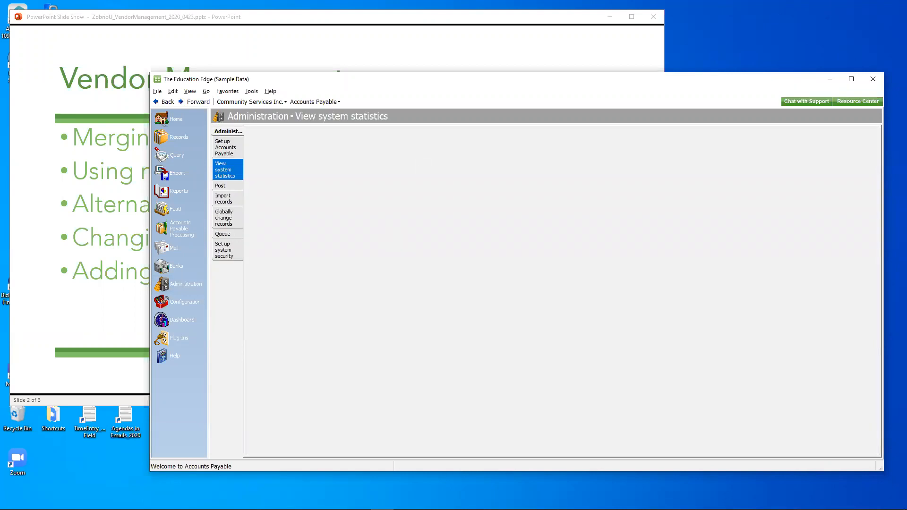
key(alt+Tab)
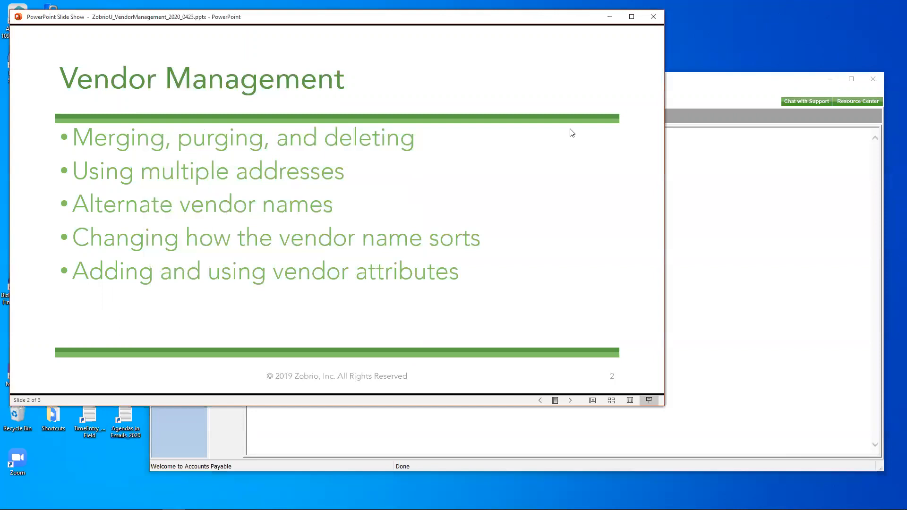
key(alt+Tab)
- Reopen the most recently used vendor's record from the Vendors page and view its payment address details
click(179, 137)
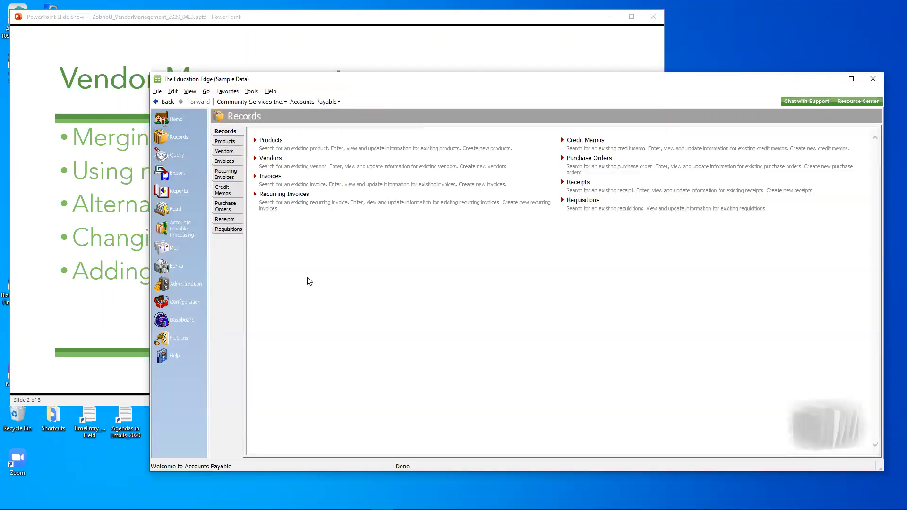
click(226, 156)
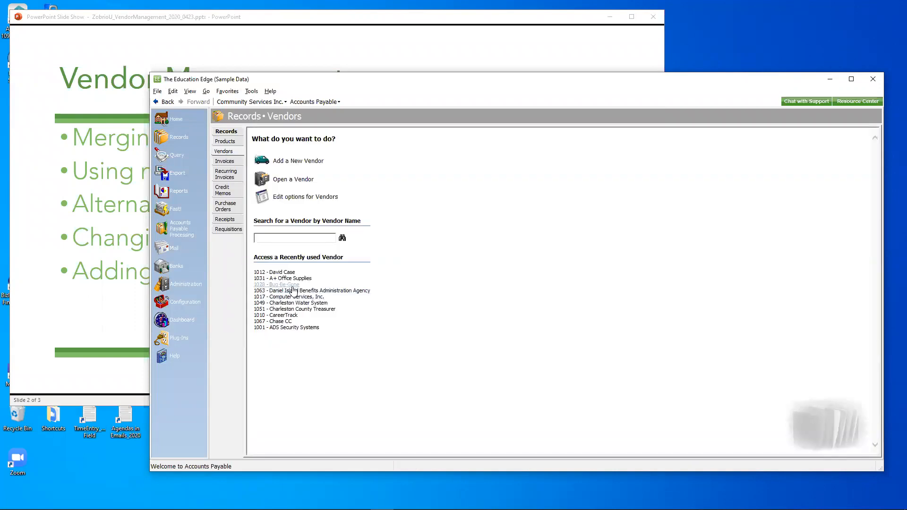
click(282, 273)
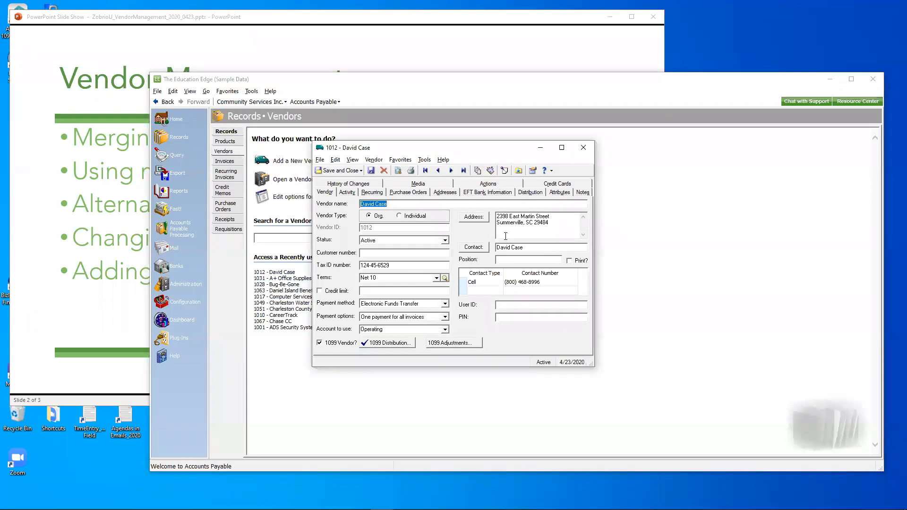
click(475, 217)
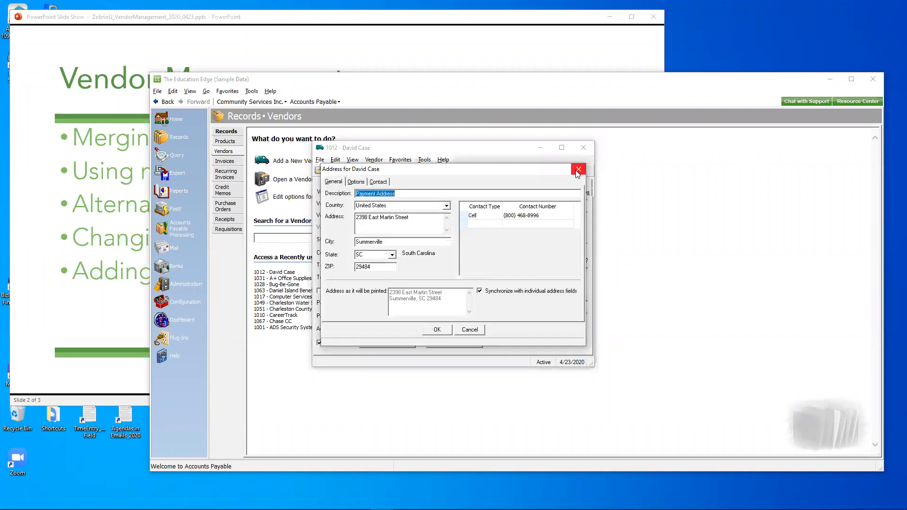
- List the vendor's addresses and review the payment address's general details and default-address options, closing it without changes
click(577, 170)
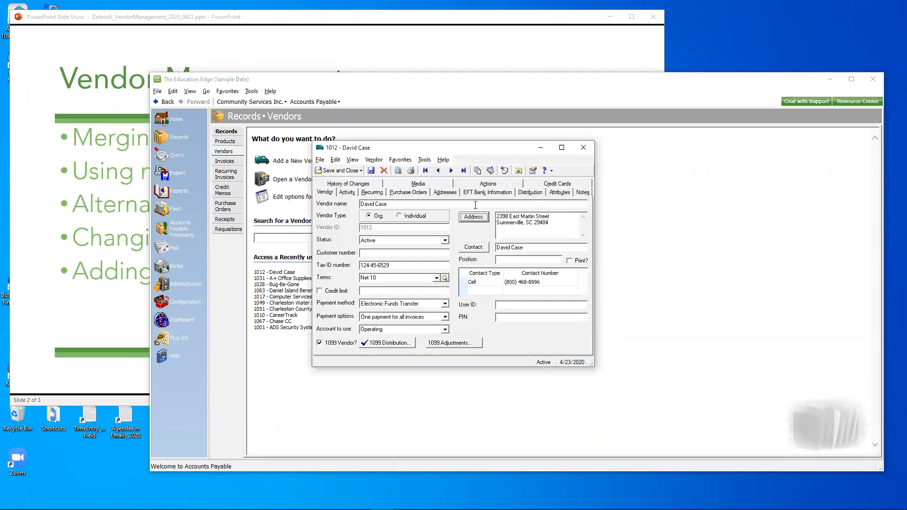
click(443, 193)
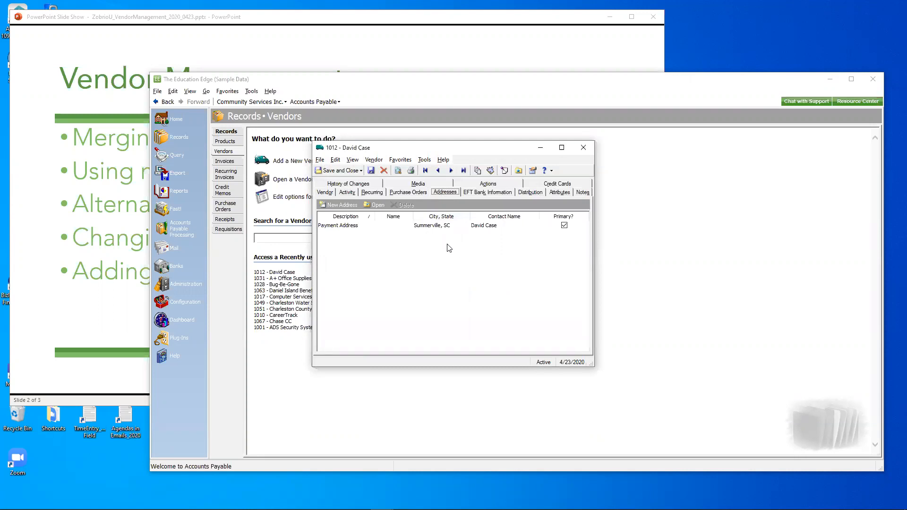
double_click(398, 226)
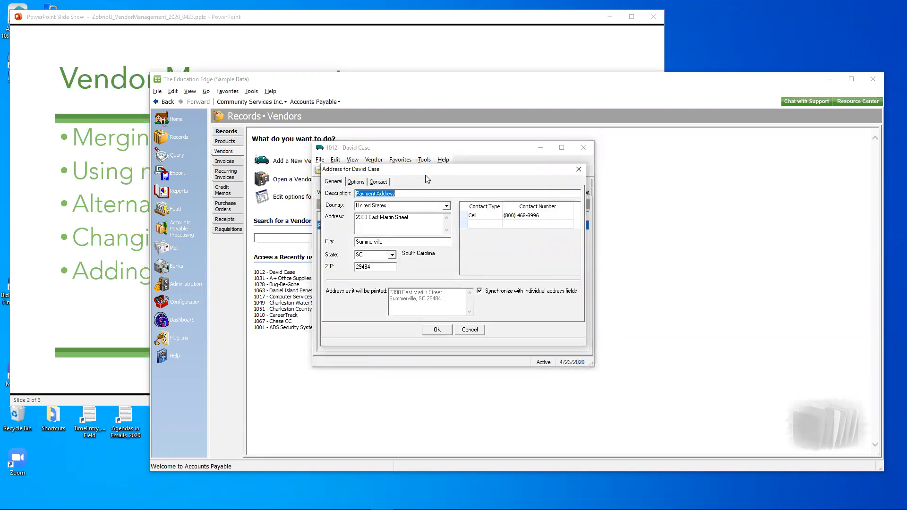
drag(414, 173, 479, 243)
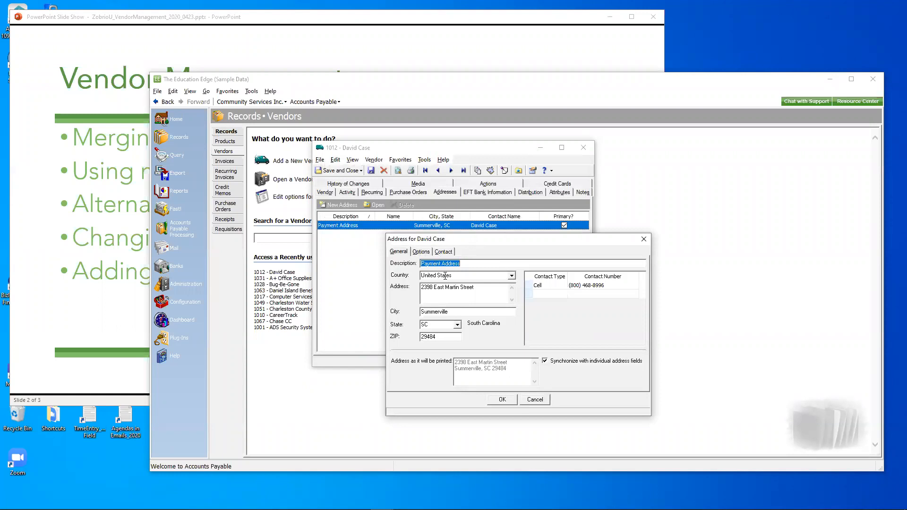
click(422, 253)
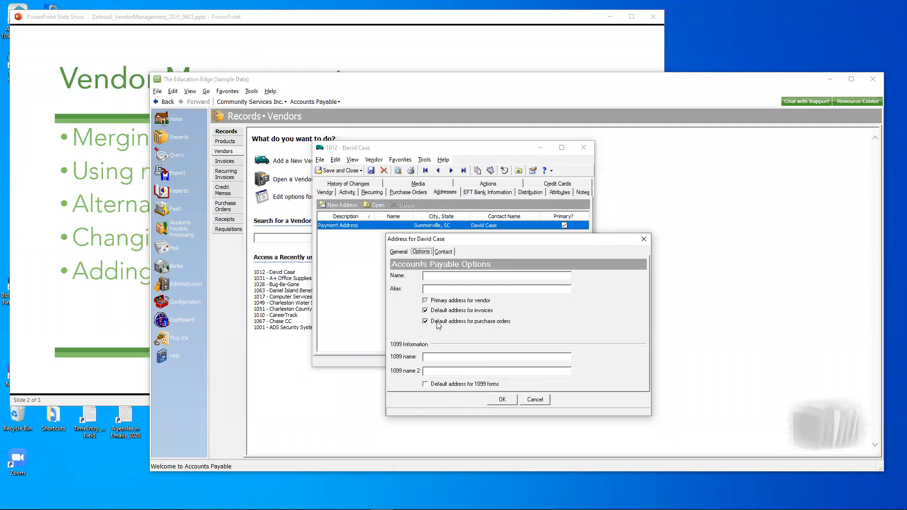
click(399, 252)
click(468, 264)
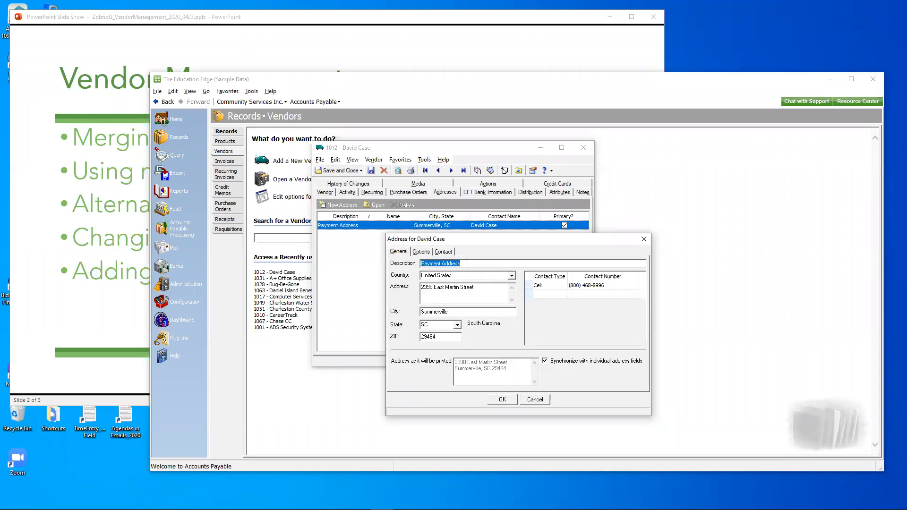
click(648, 243)
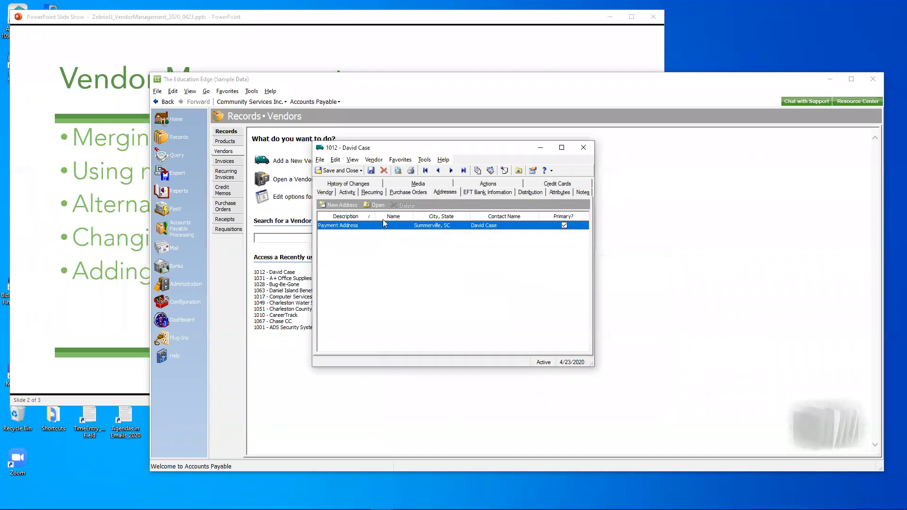
- Check the vendor's activity, open the Substitute Teacher invoice to view its Remit to choices, and close the invoice
click(325, 193)
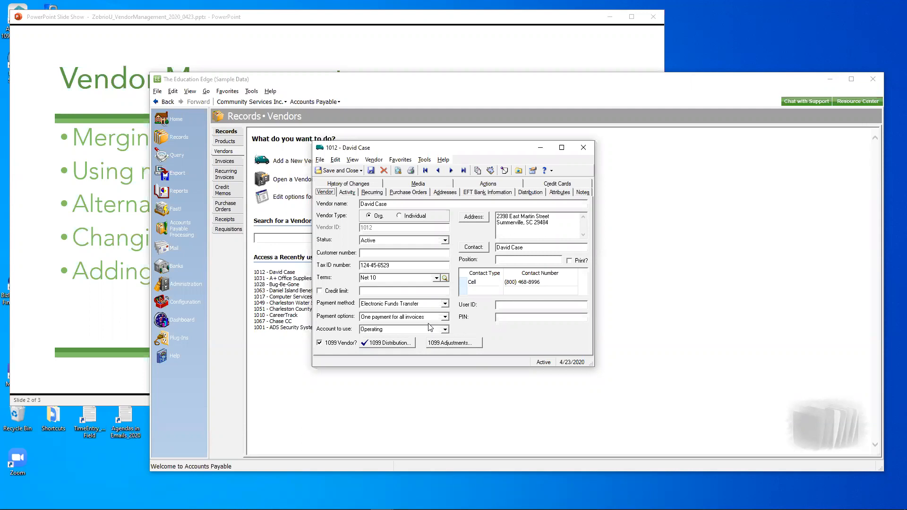
click(350, 194)
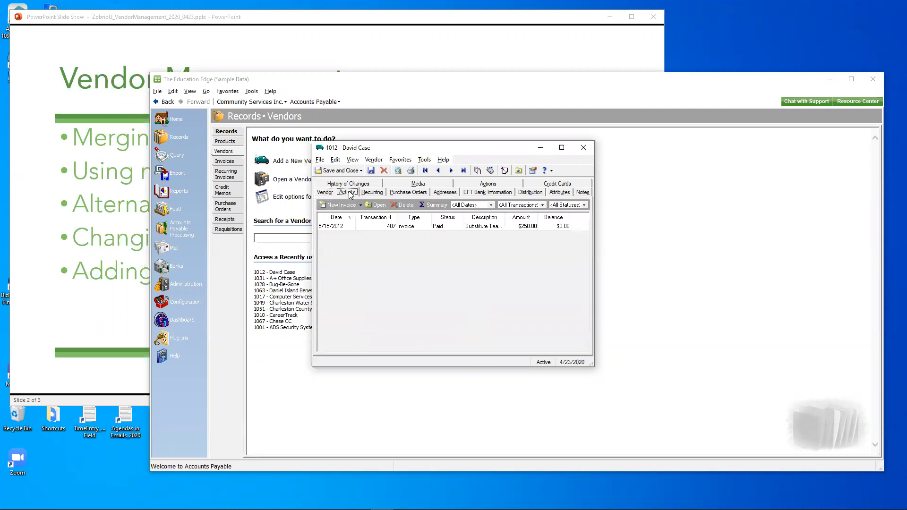
click(355, 226)
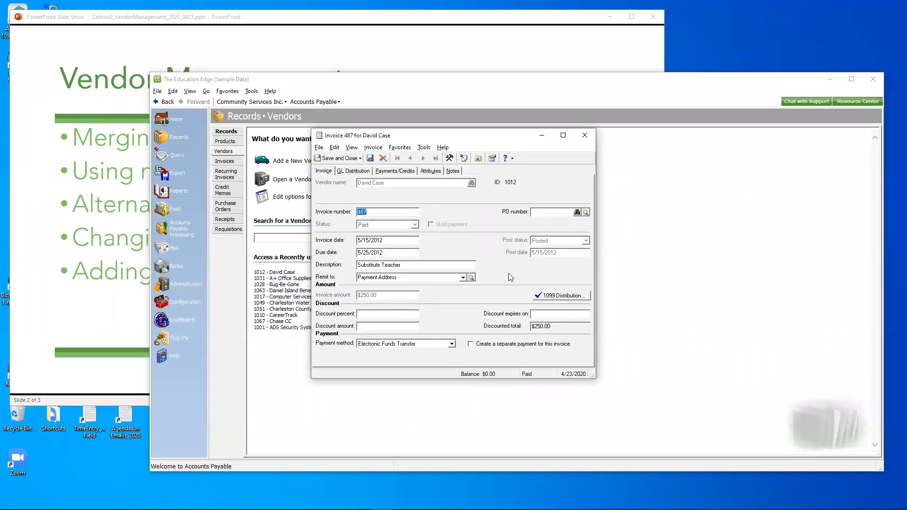
click(463, 278)
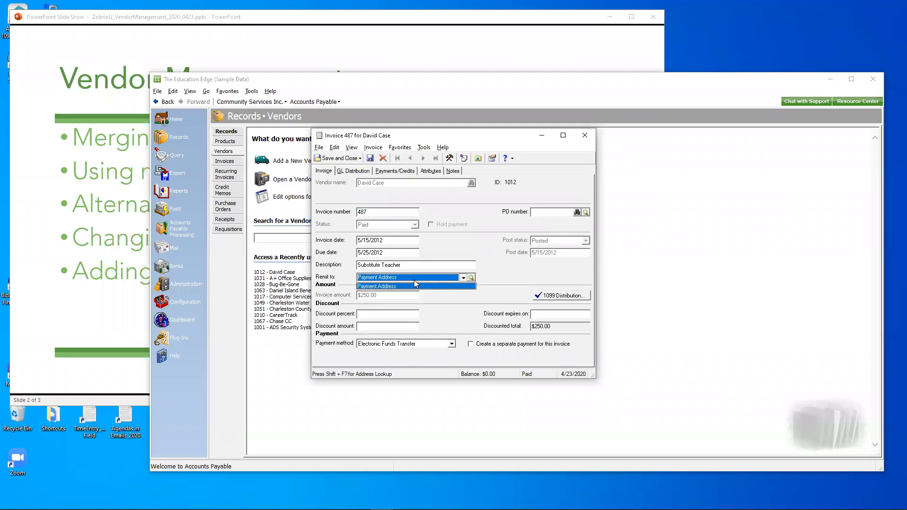
click(589, 137)
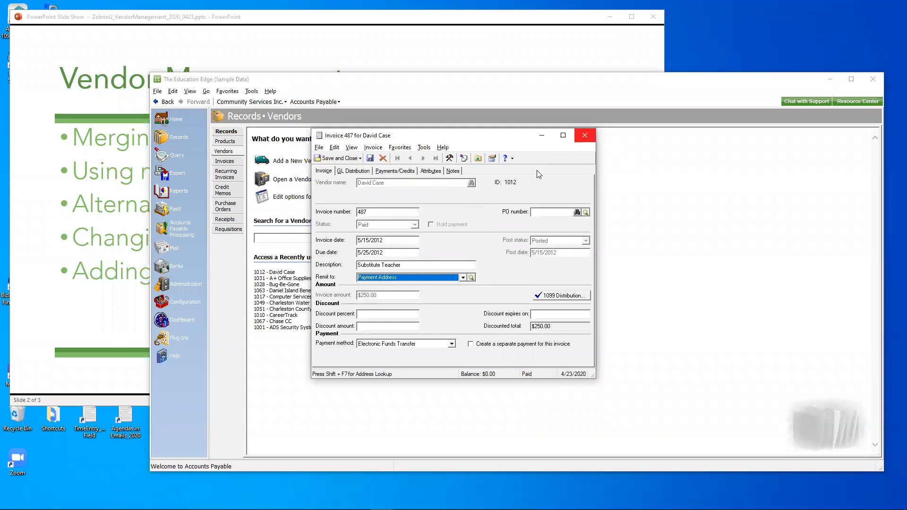
click(591, 134)
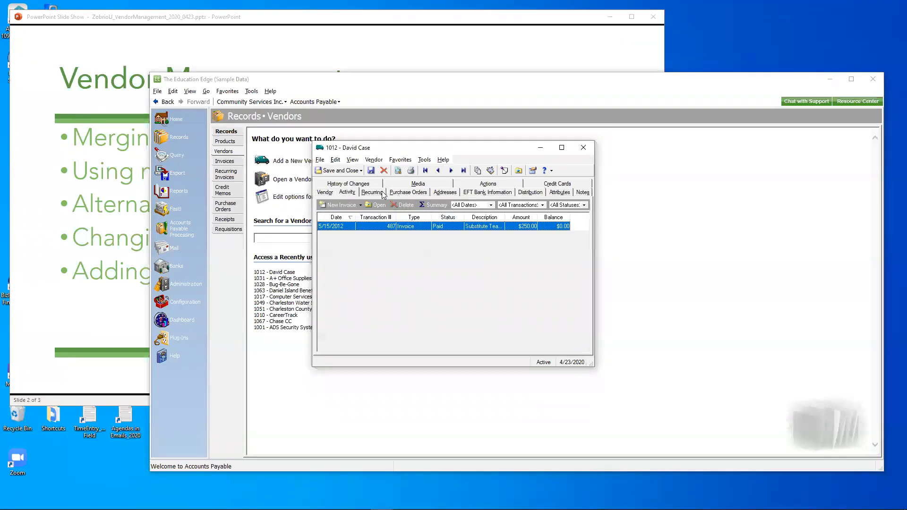
- Reopen the vendor's payment address, review its 1099 name and default 1099 address options, and cancel
click(444, 192)
double_click(389, 227)
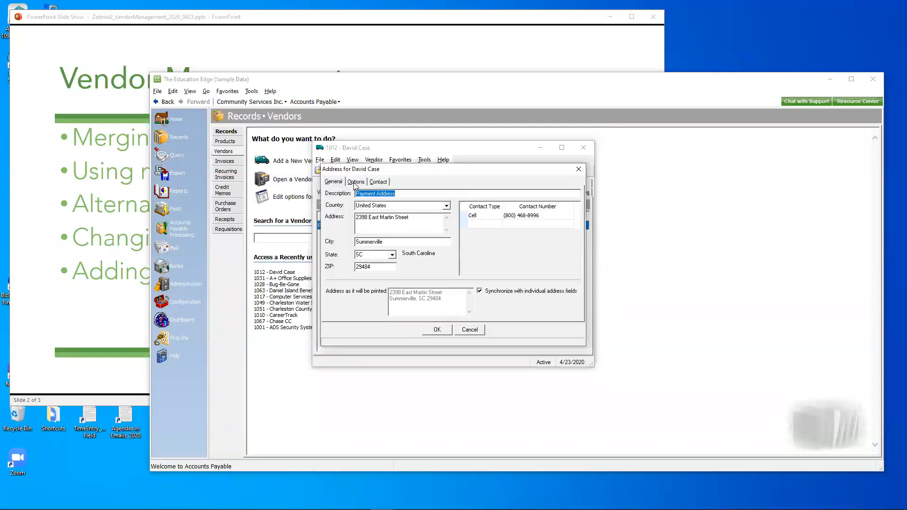
click(355, 182)
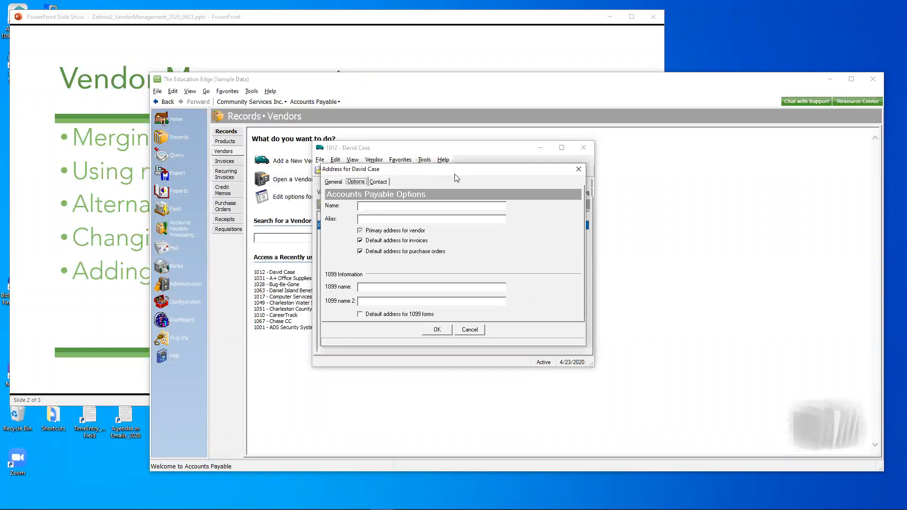
drag(455, 174, 553, 188)
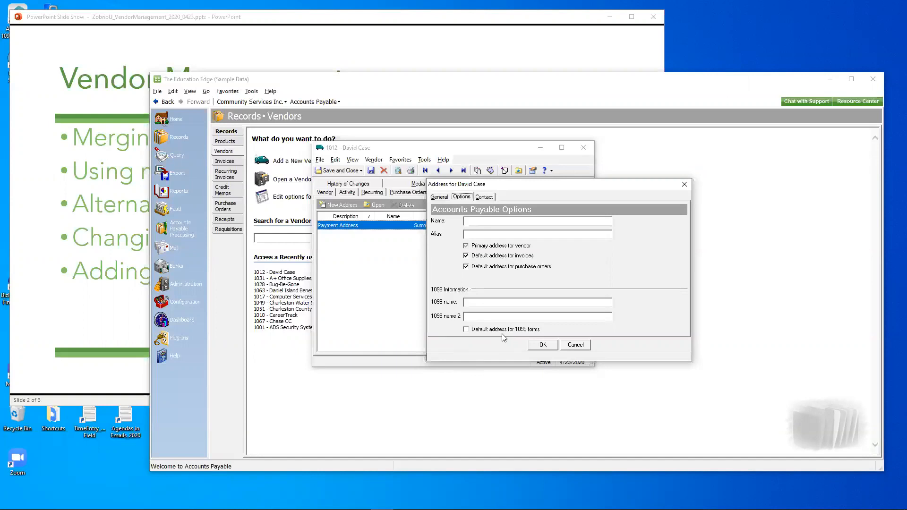
click(581, 345)
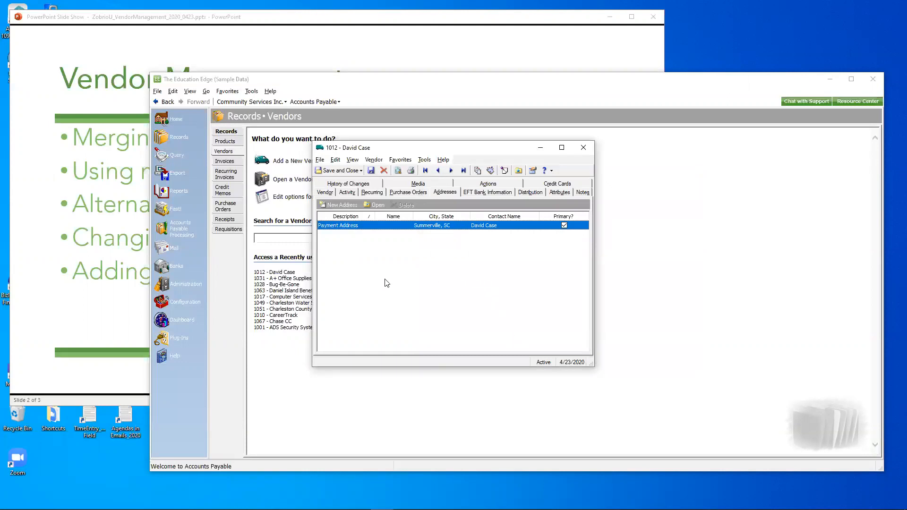
- Check the Vendor Management slide in PowerPoint, return to The Education Edge, and view the address options for vendor Bug-Be-Gone
click(132, 371)
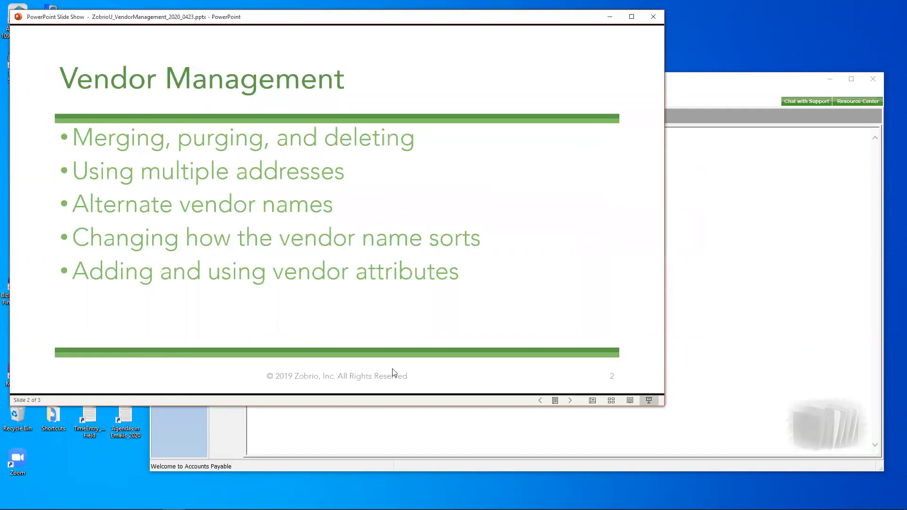
click(698, 93)
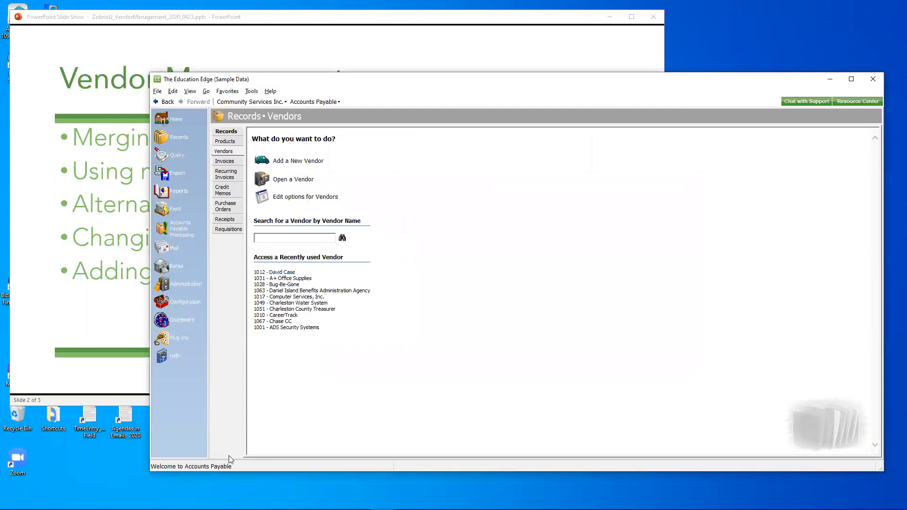
click(291, 286)
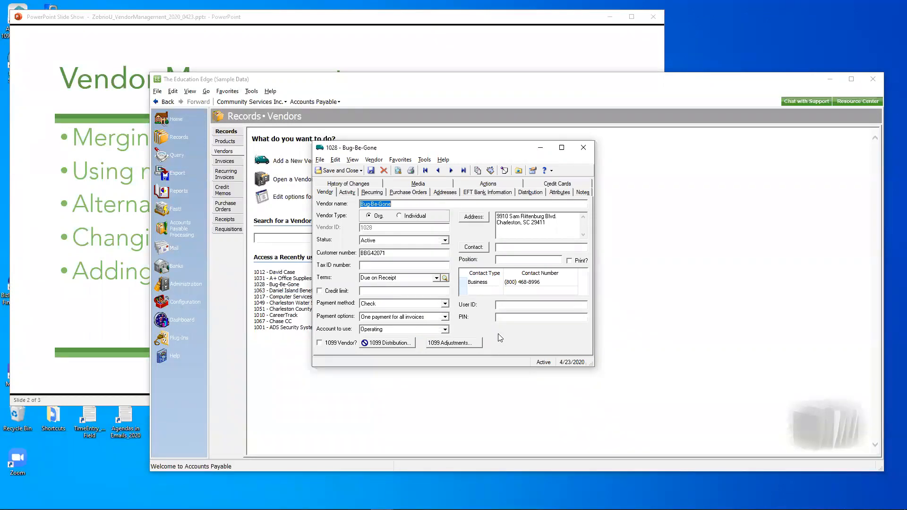
click(471, 220)
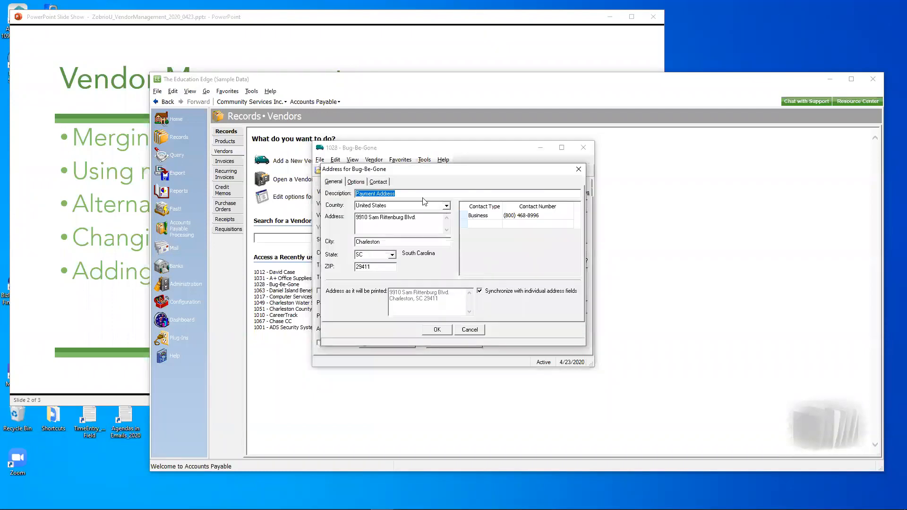
click(362, 184)
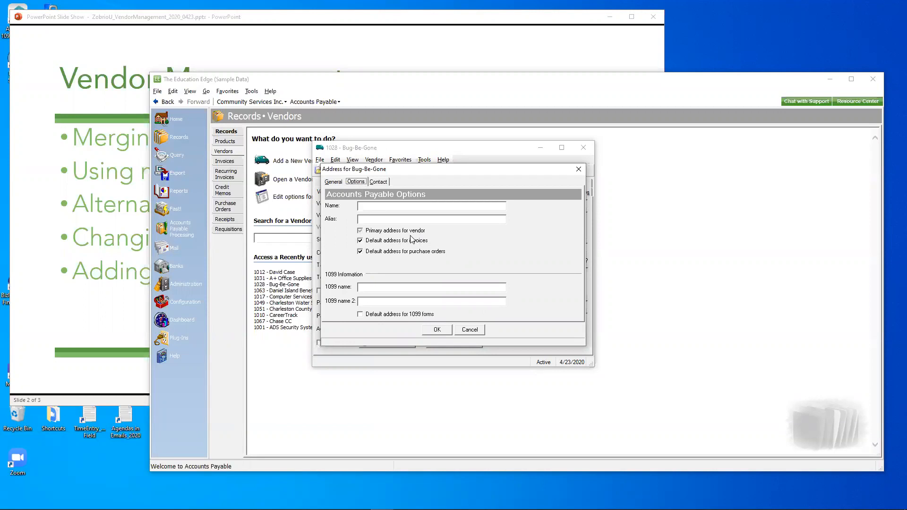
- Try a sample person's name as the alternate Name in Bug-Be-Gone's address options, and clear it again
click(372, 207)
drag(435, 175, 549, 169)
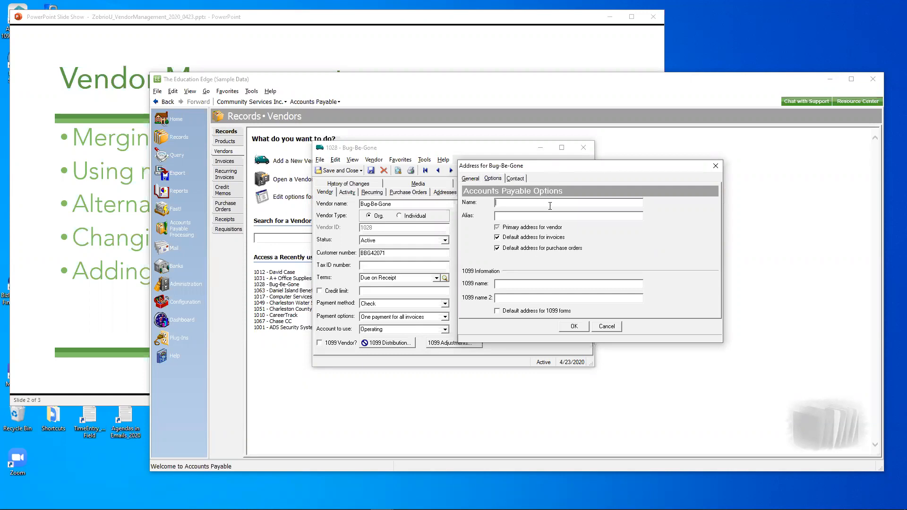
text(John Doe)
drag(524, 203, 480, 202)
key(Delete)
- Try the sample person's name as the 1099 name, clear it, and close Bug-Be-Gone's address and vendor record
click(528, 286)
text(John Doe)
drag(524, 284, 475, 285)
key(Delete)
click(716, 166)
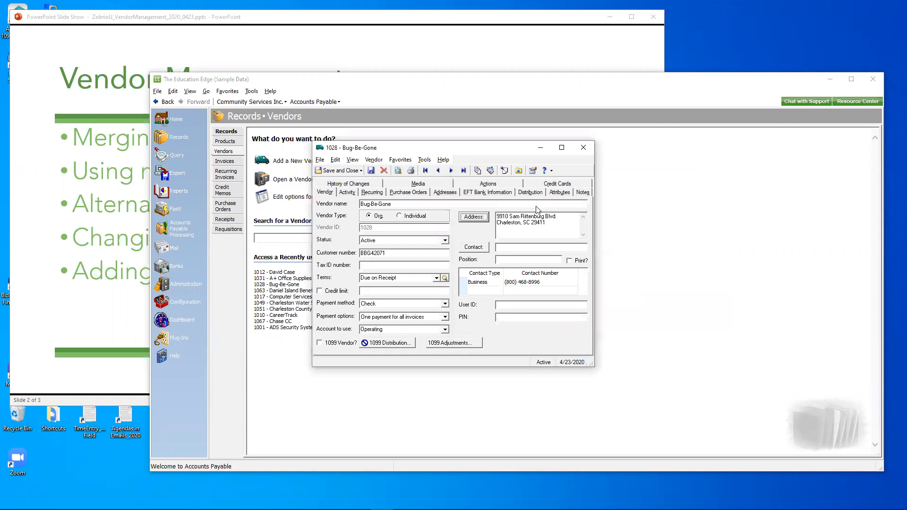
click(584, 148)
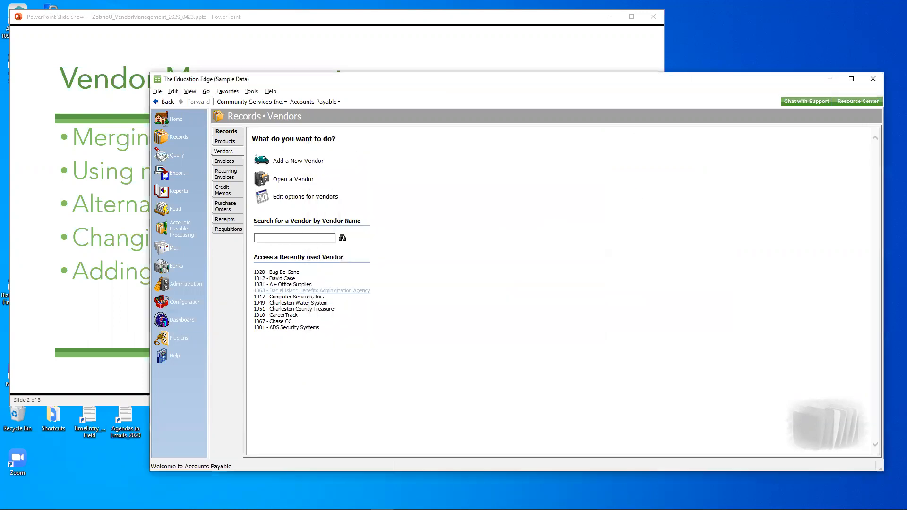
- Check the agenda slide in PowerPoint, return to The Education Edge, and open the vendor listed directly after Daniel Island Benefits from the full vendor list
click(140, 387)
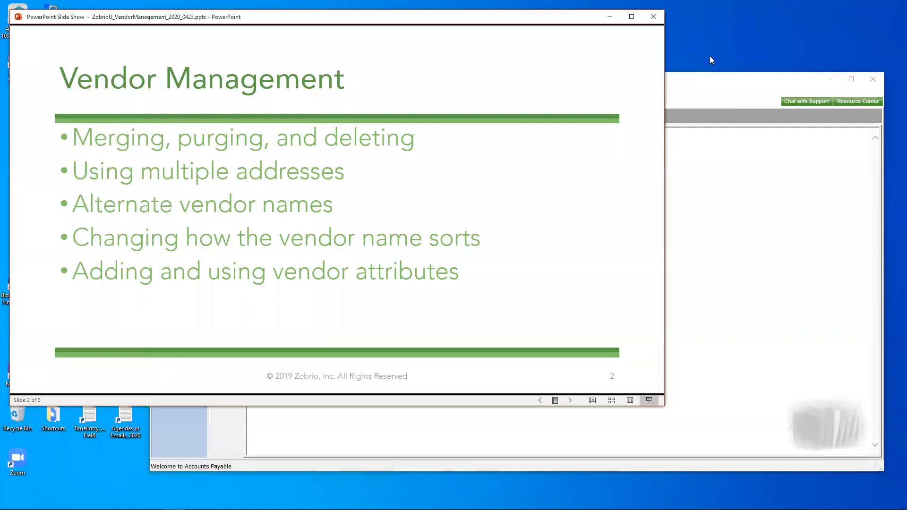
click(703, 83)
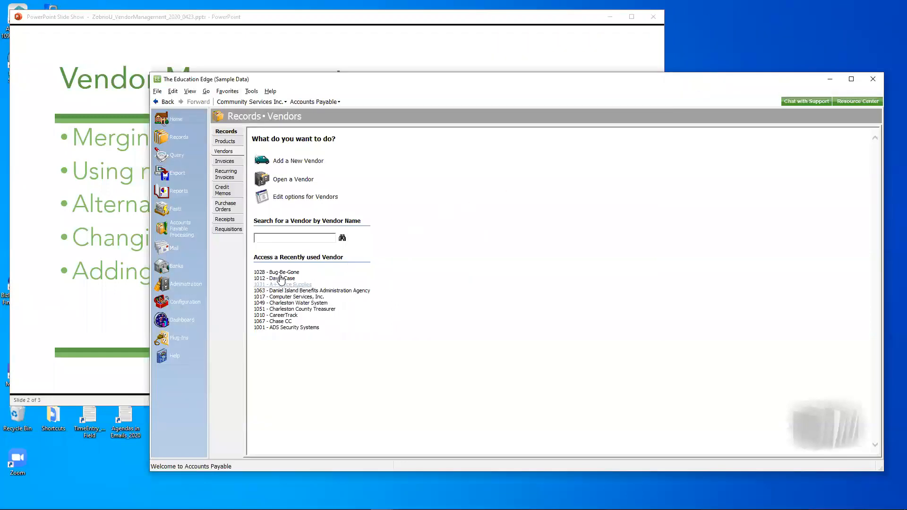
click(284, 182)
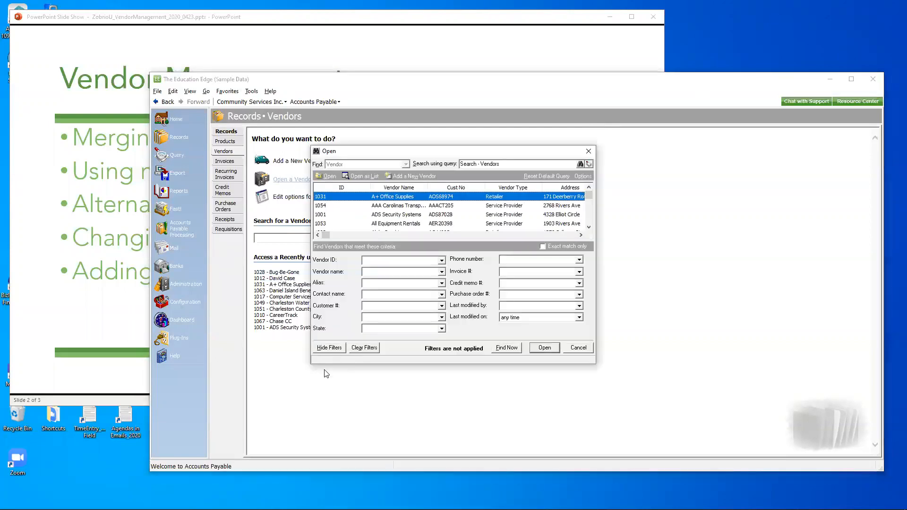
click(333, 348)
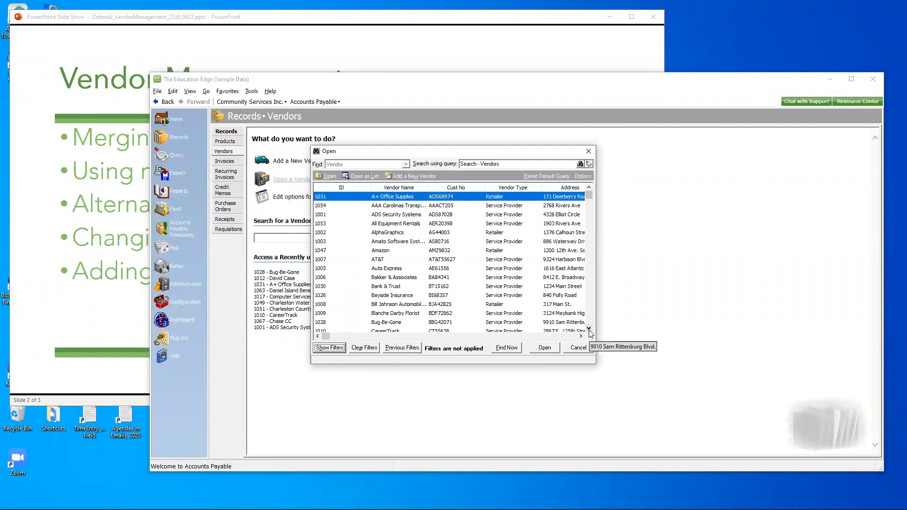
scroll(589, 331, down, 3)
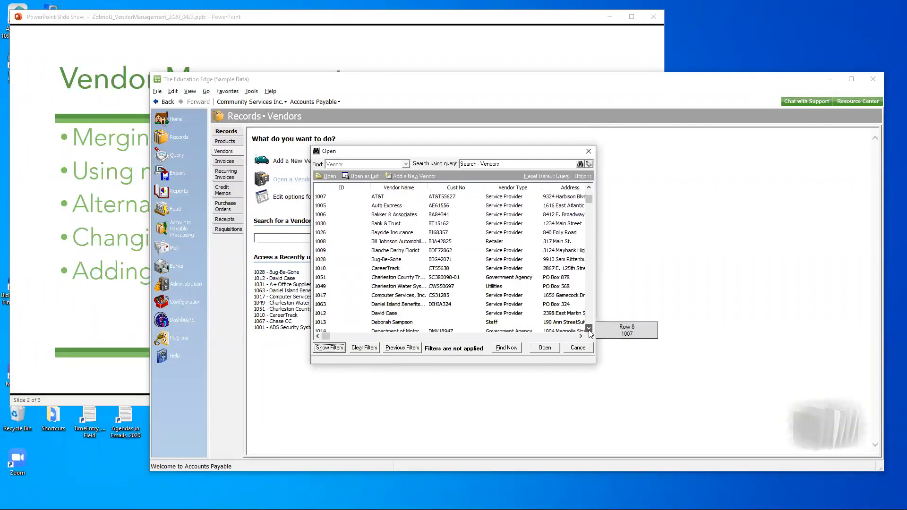
click(422, 306)
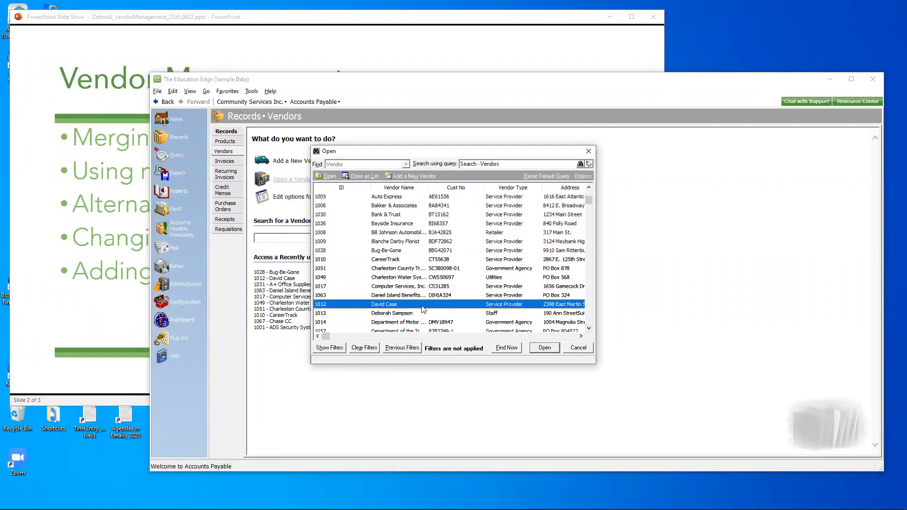
double_click(375, 305)
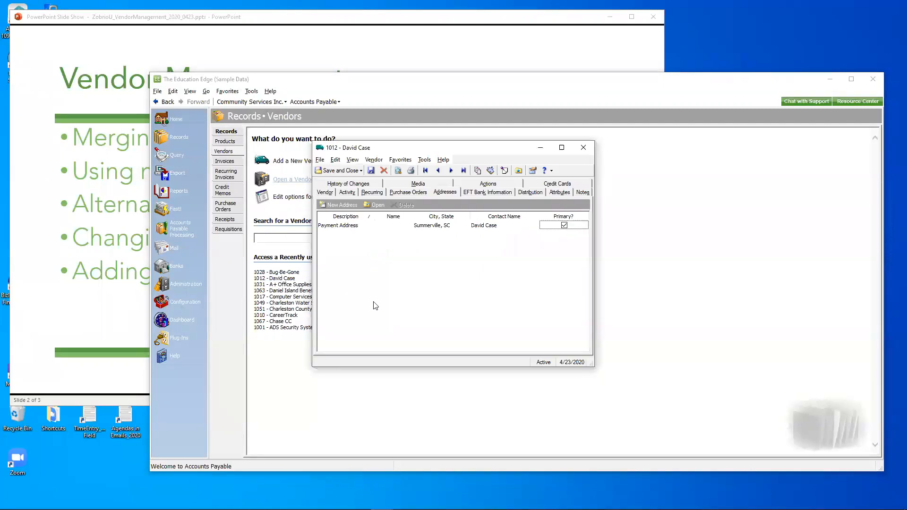
- Insert a backslash between the first and last names in the vendor name, and save and close the record
click(326, 192)
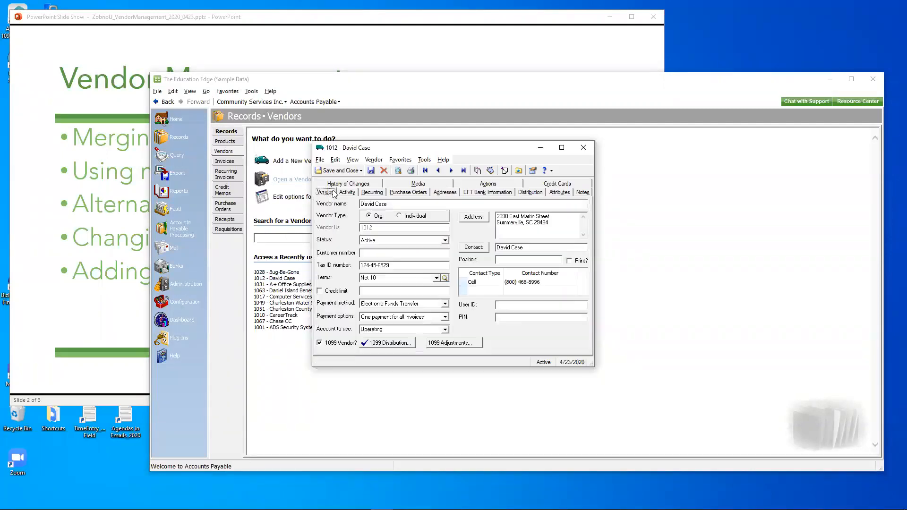
click(377, 205)
click(377, 205)
click(342, 171)
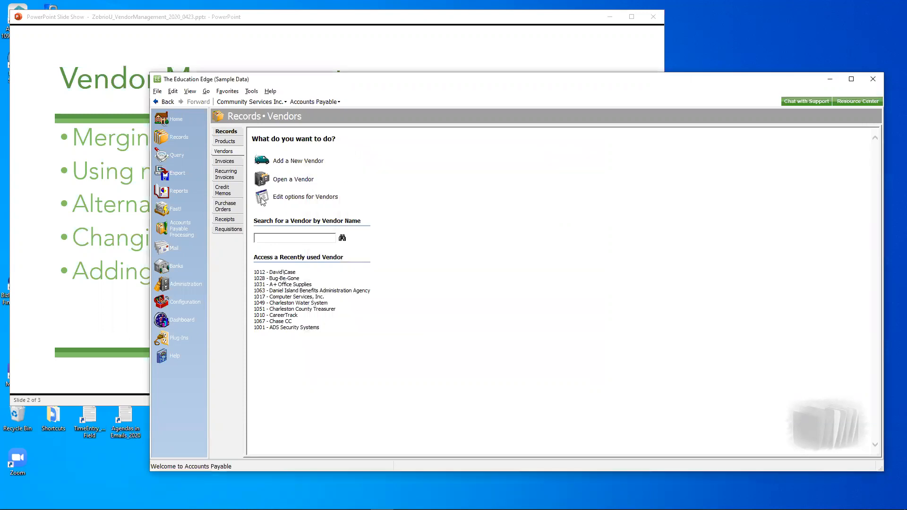
- Check where the vendor with the backslashed name sorts in the full vendor list, and close the list
click(285, 182)
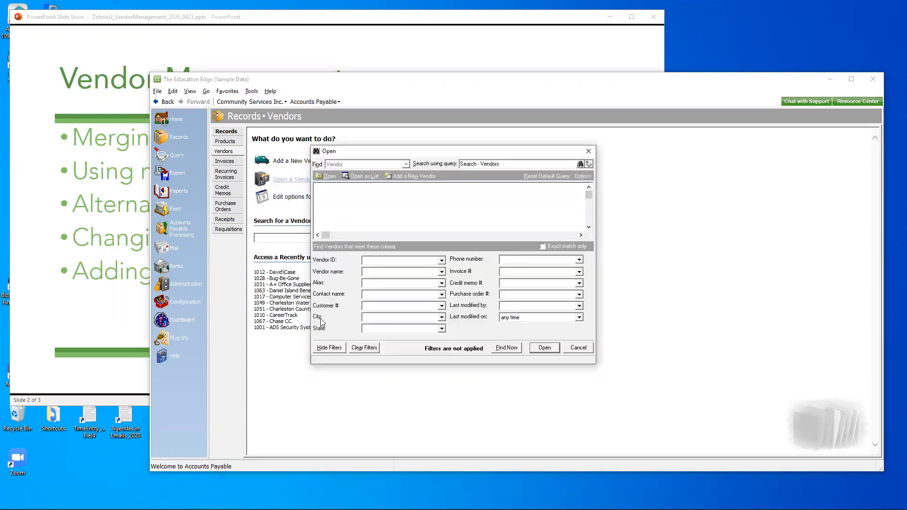
click(329, 348)
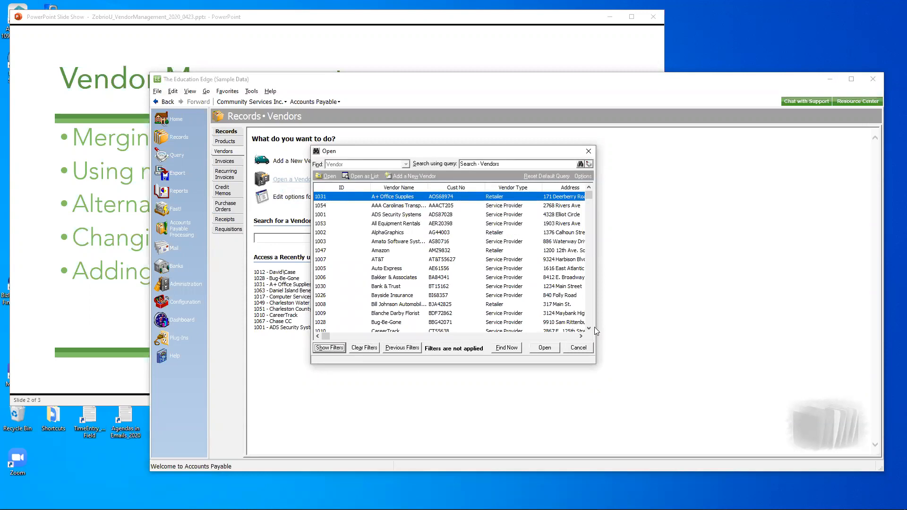
scroll(588, 329, down, 5)
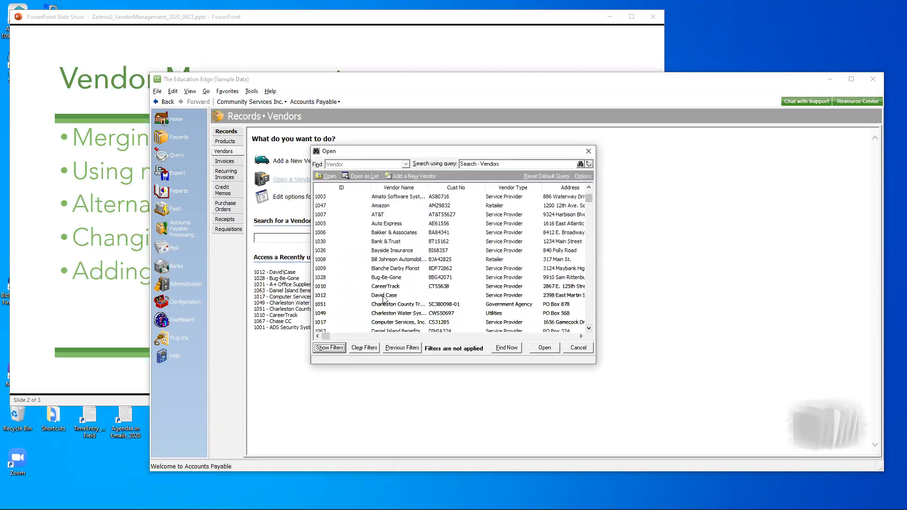
click(385, 296)
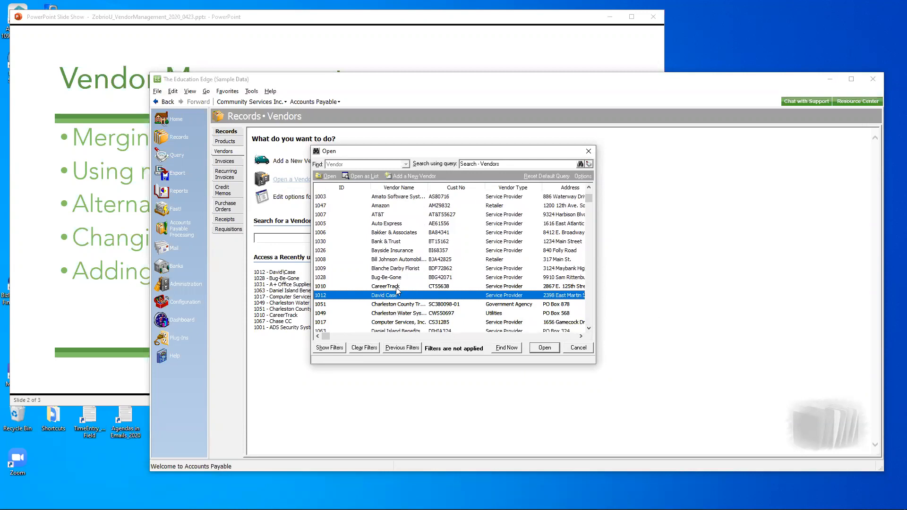
click(398, 308)
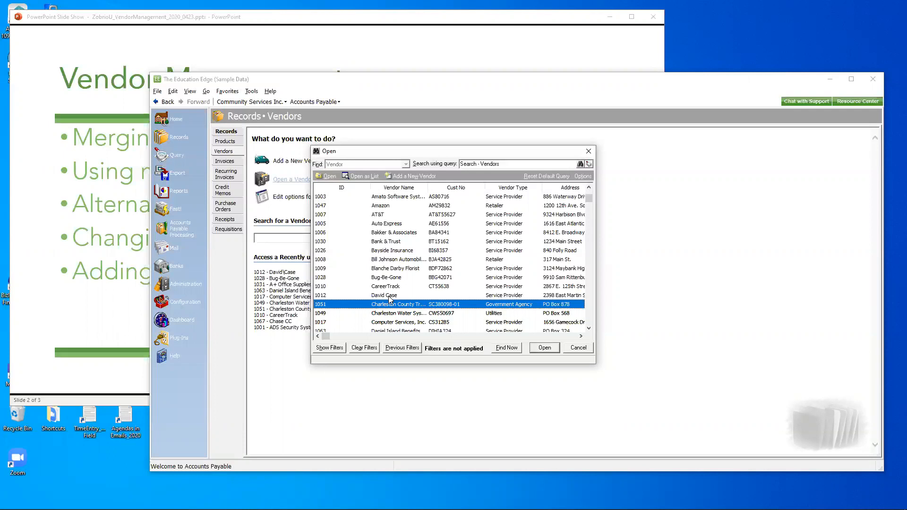
click(579, 349)
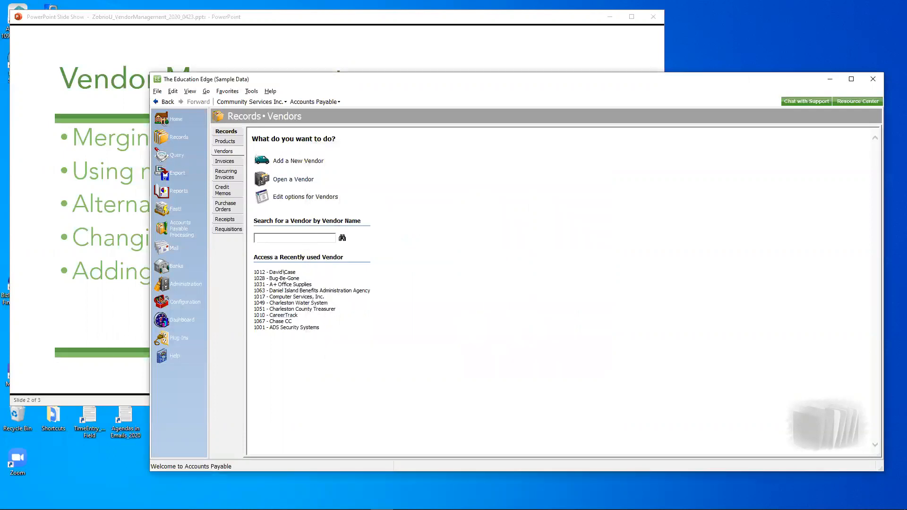
- Check the agenda slide in PowerPoint, return to The Education Edge, and open the attributes of the most recently used vendor
click(81, 375)
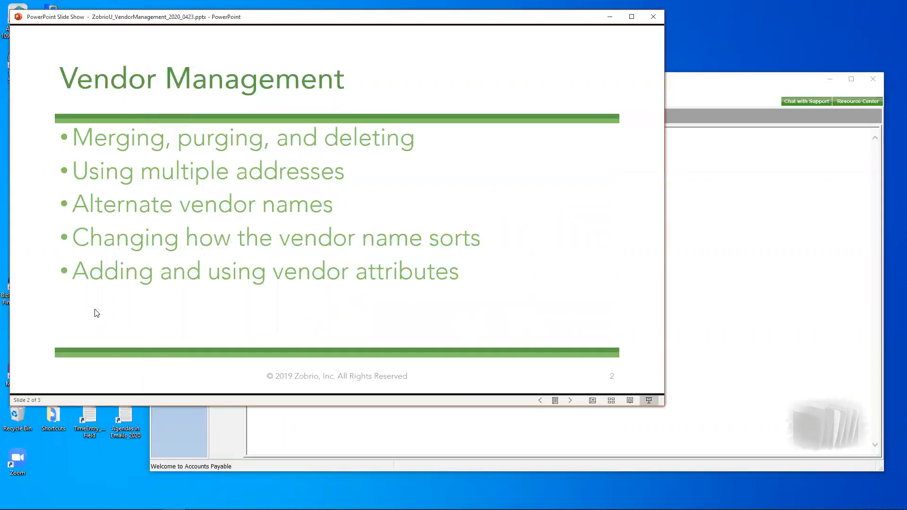
click(281, 427)
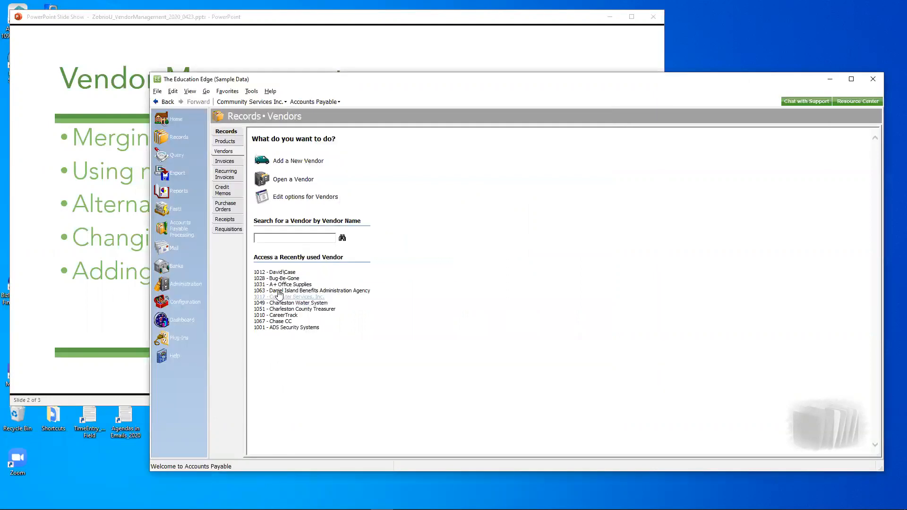
click(287, 273)
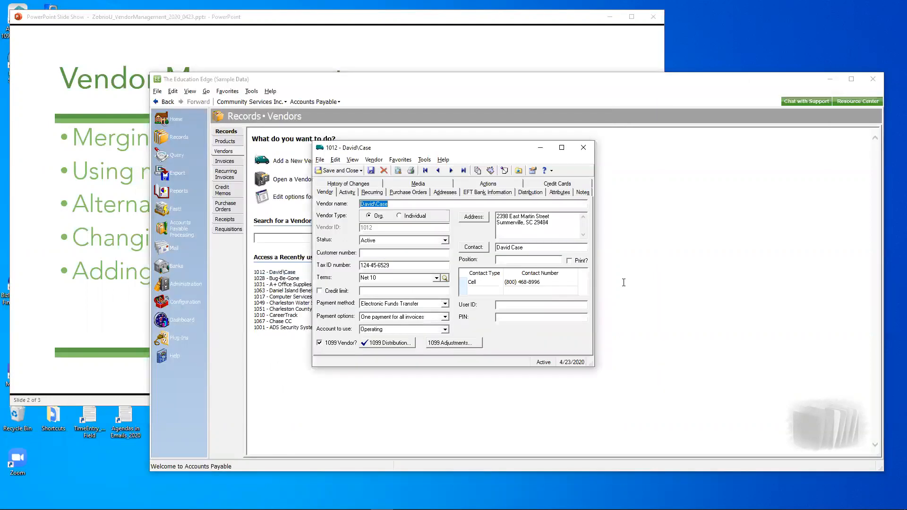
click(558, 193)
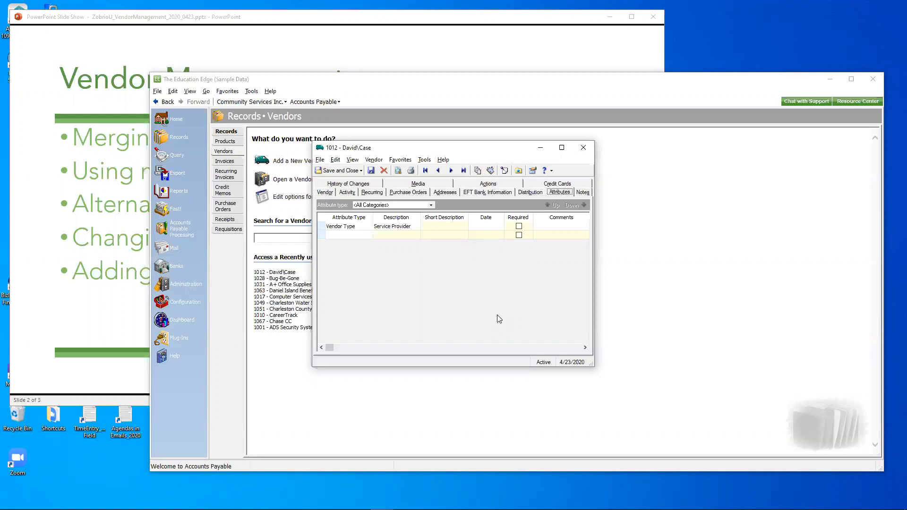
- Review the description choices for the vendor's Vendor Type attribute, and save and close the record
click(411, 227)
click(416, 226)
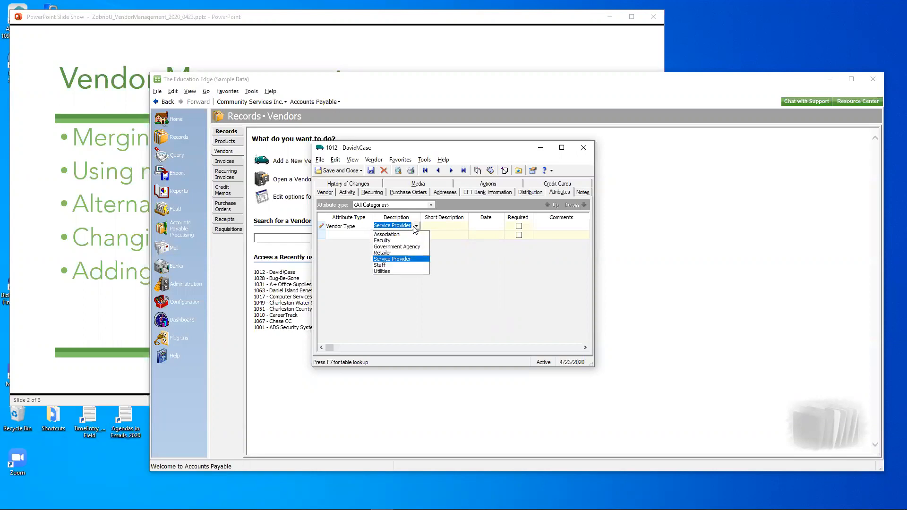
click(415, 226)
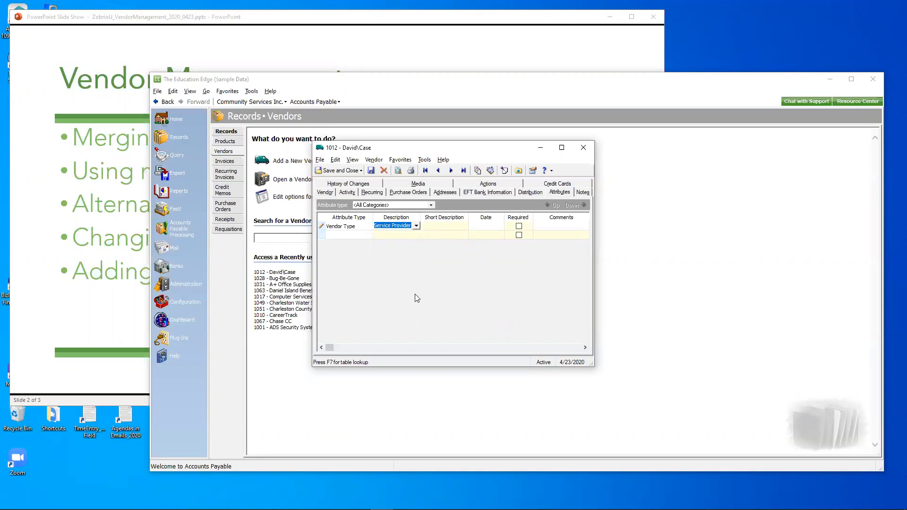
click(338, 172)
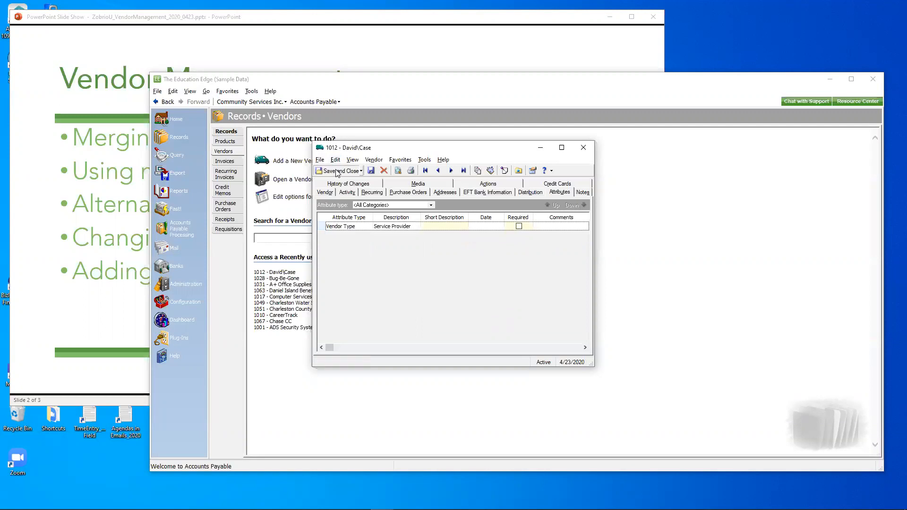
- Review the Vendor Type column in the full vendor list with the filters hidden, and close the list
click(302, 180)
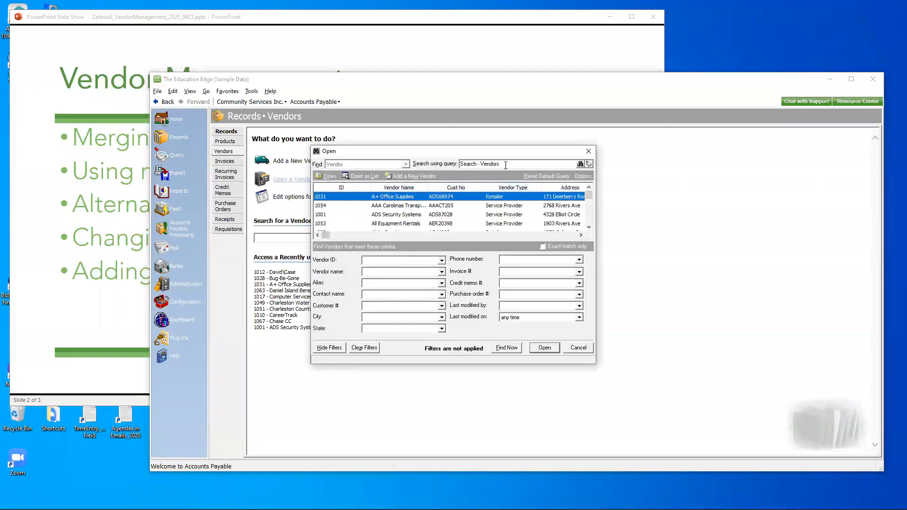
click(330, 349)
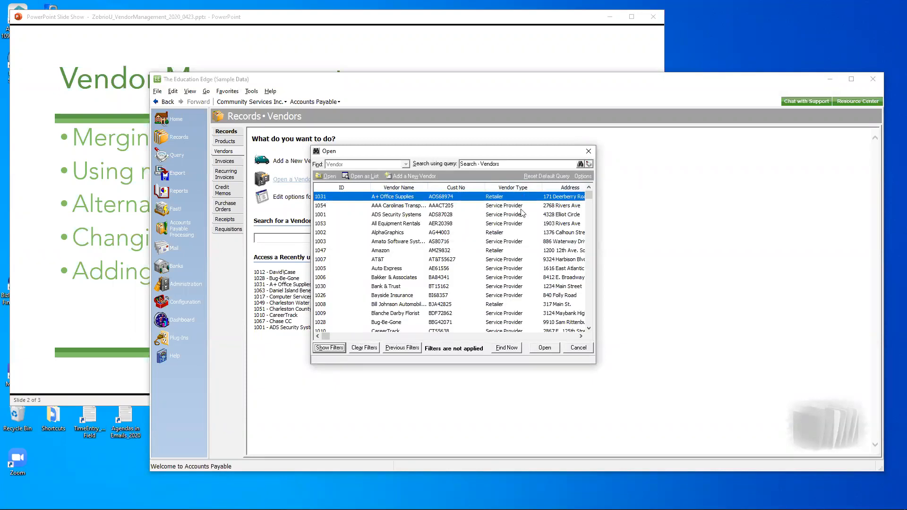
click(506, 300)
click(506, 299)
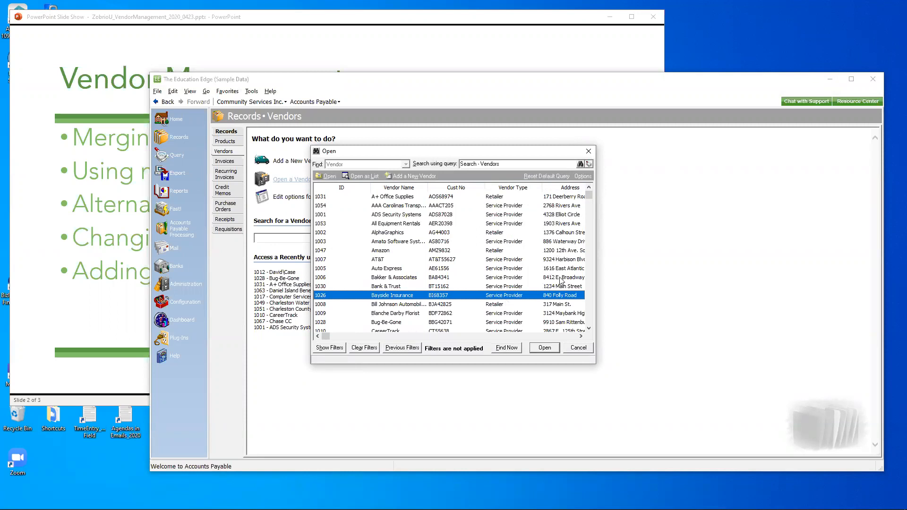
click(589, 152)
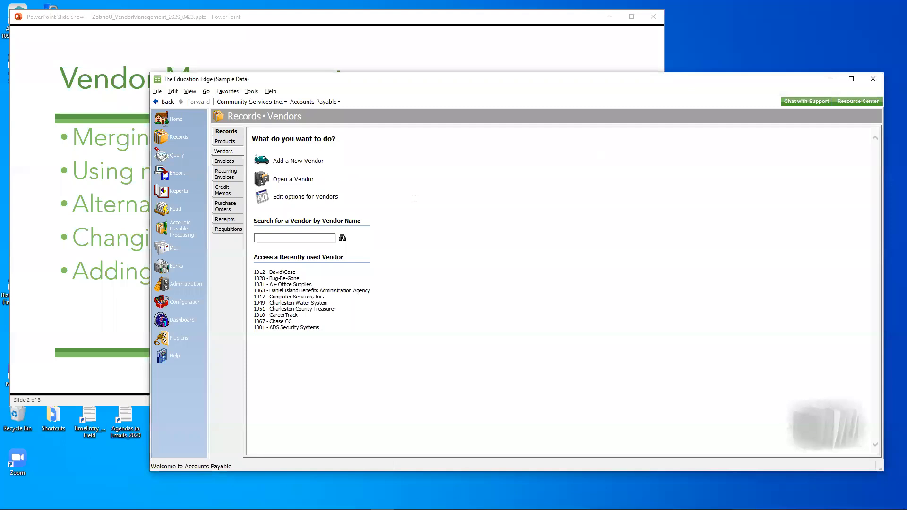
- Open the vendor attributes in Configuration and examine the Solicit for Donations and Vendor Type attributes
click(182, 301)
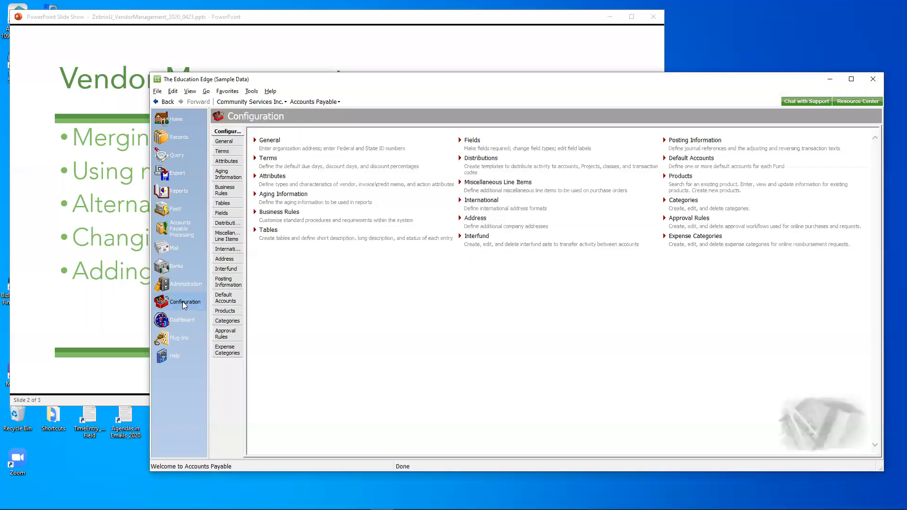
click(224, 165)
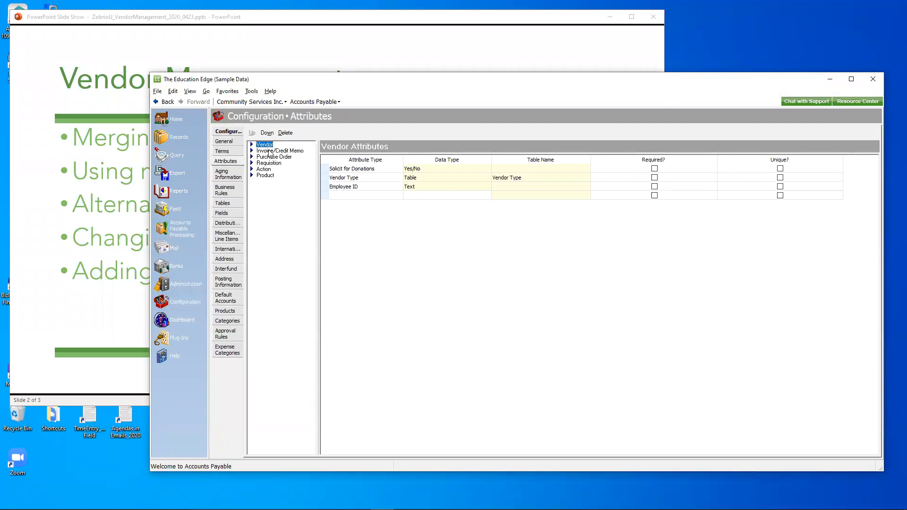
click(384, 169)
click(378, 179)
- Try a new vendor attribute row with the Table data type and browse the available table names
click(393, 196)
click(432, 195)
click(488, 195)
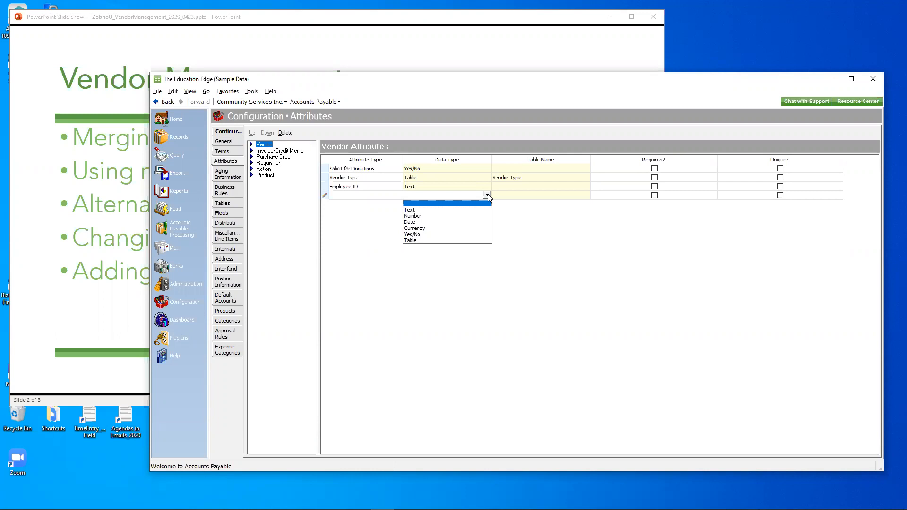
click(475, 242)
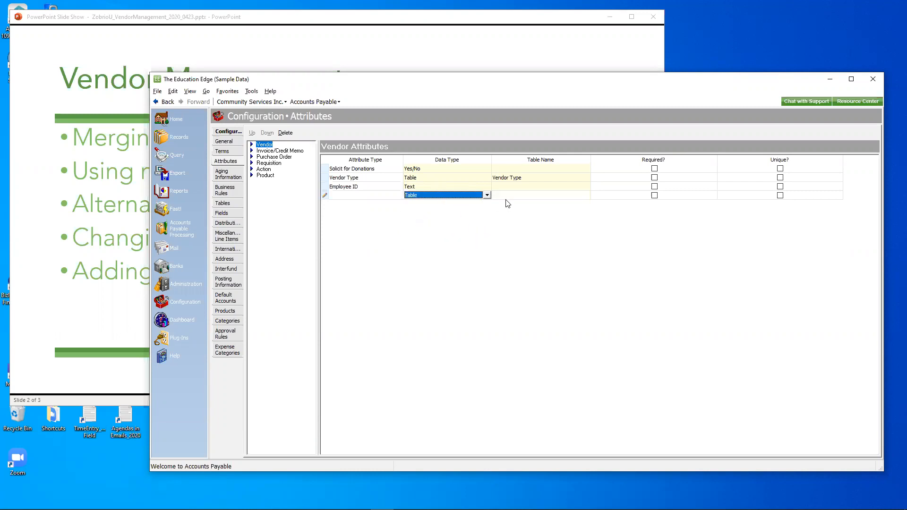
click(518, 198)
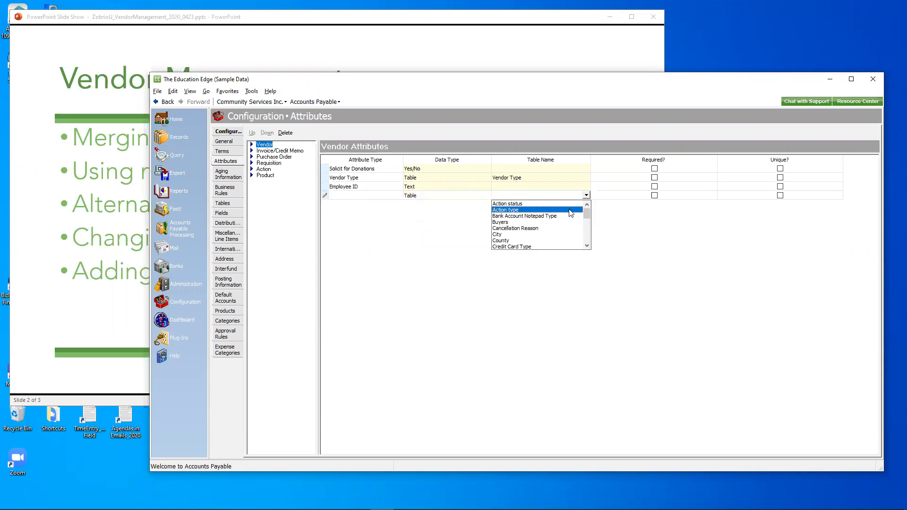
drag(589, 217, 586, 240)
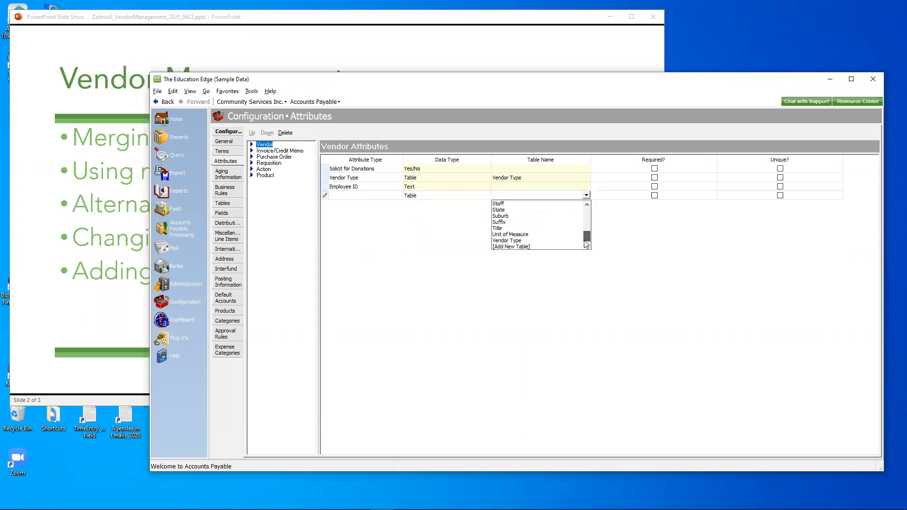
click(598, 218)
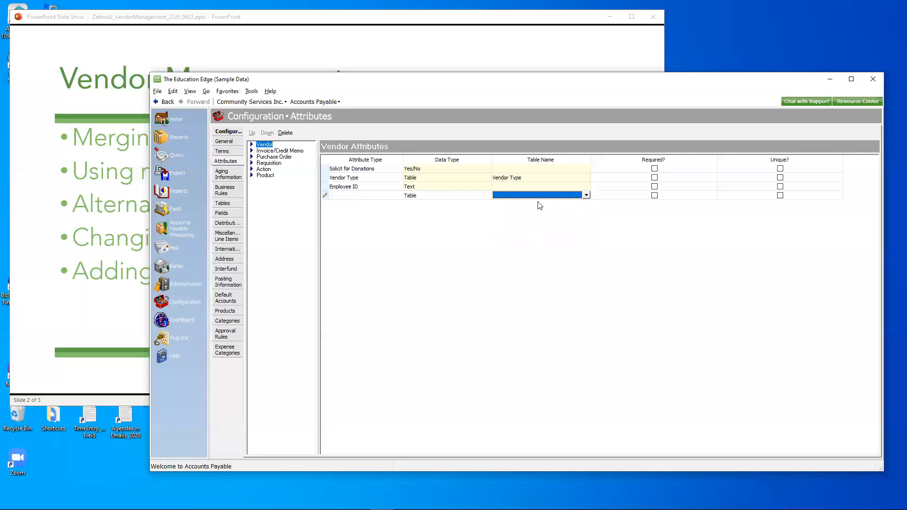
- Delete the unfinished Table attribute row from the vendor attributes
click(431, 197)
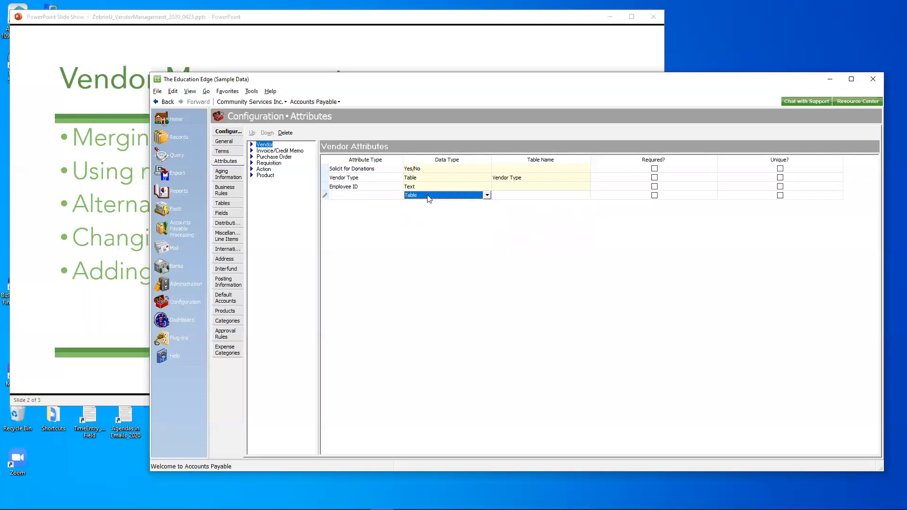
click(439, 196)
click(325, 196)
click(325, 196)
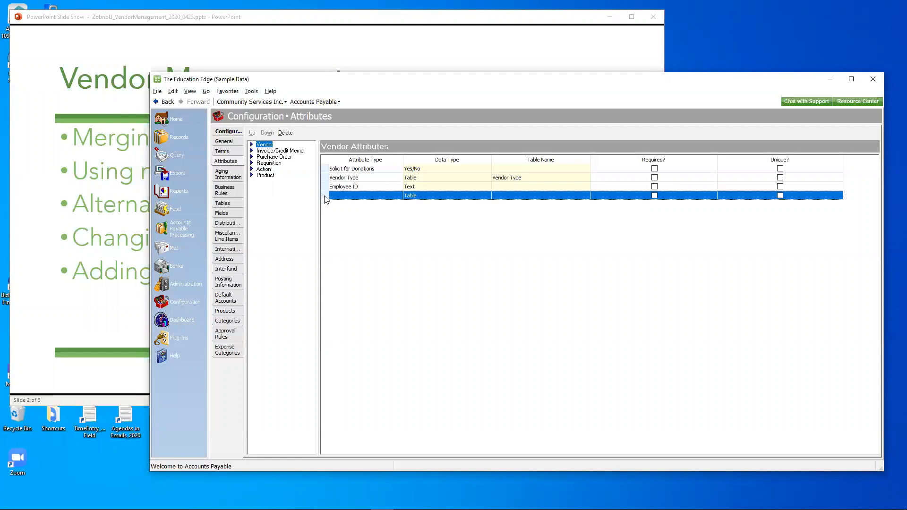
key(Delete)
click(480, 291)
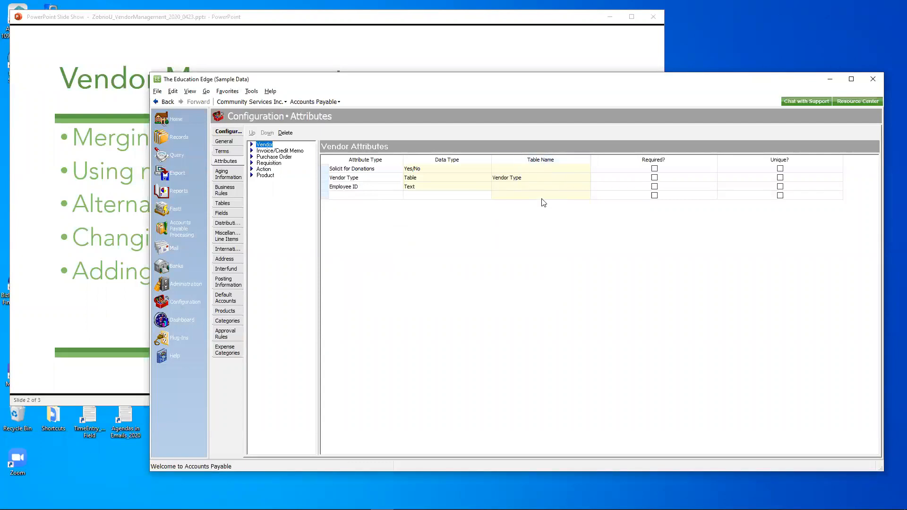
- Examine the entries of the Vendor Type table in the Configuration tables
click(226, 203)
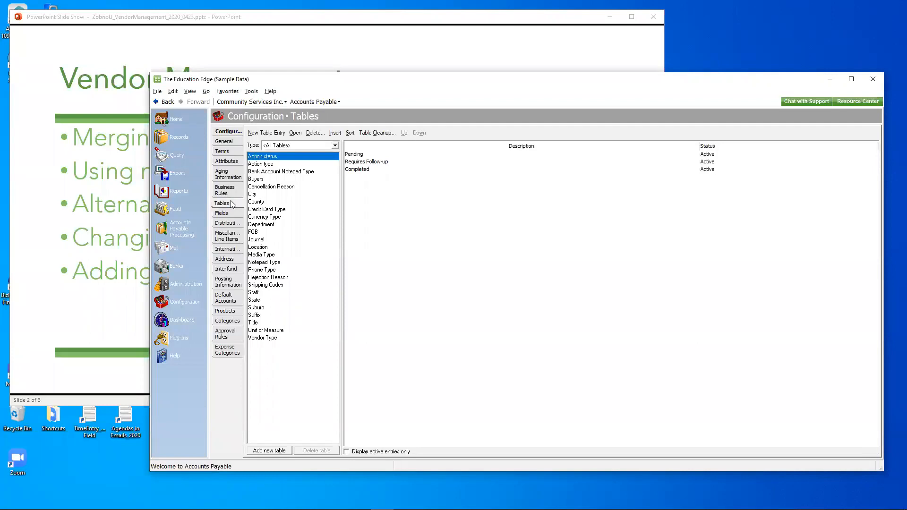
click(272, 338)
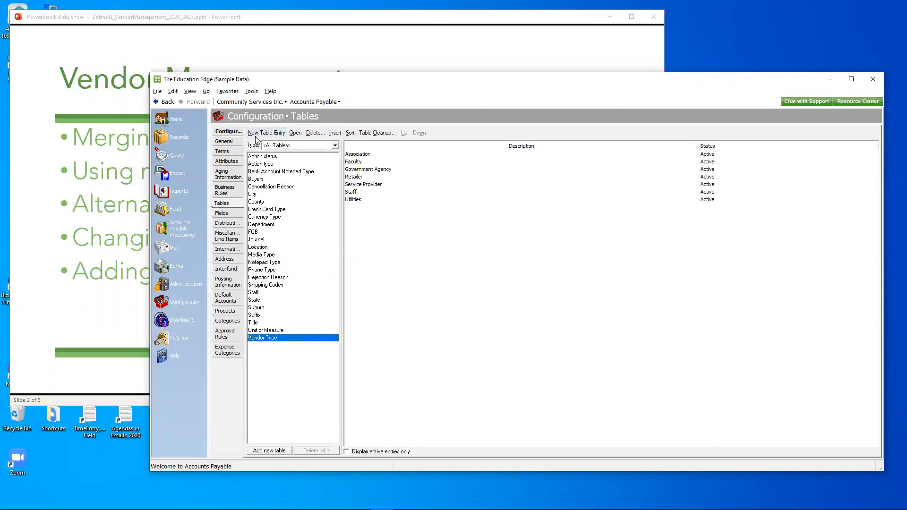
click(373, 162)
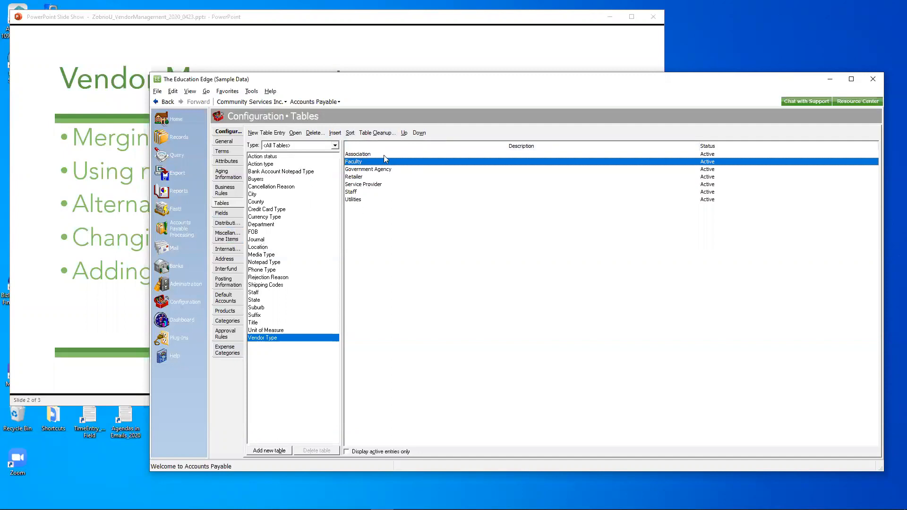
click(392, 177)
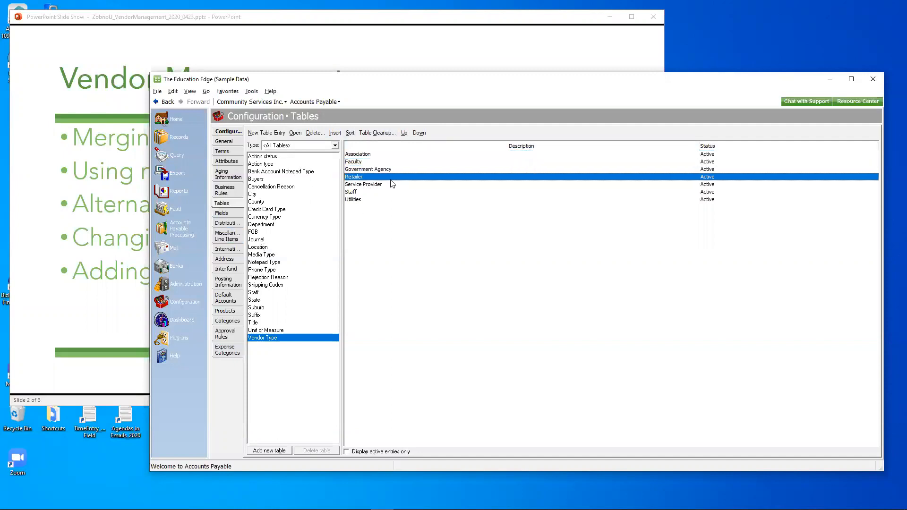
- Return to the vendor records and reopen the attributes of the most recently used vendor
click(181, 143)
click(224, 151)
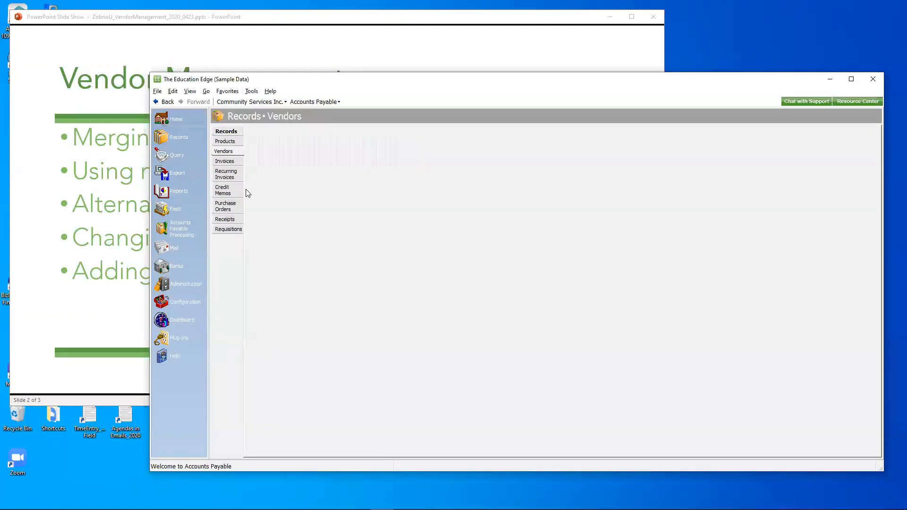
click(275, 272)
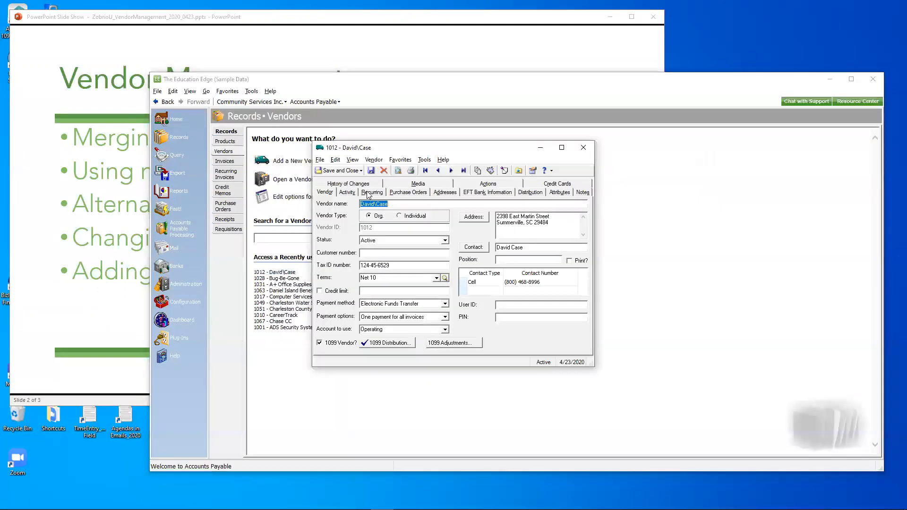
click(559, 192)
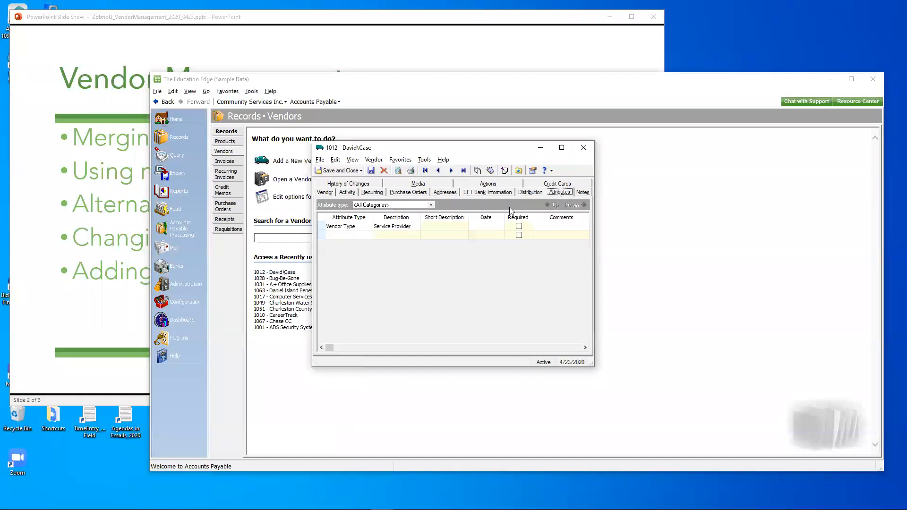
- Compare the vendor's Vendor Type description choices with the table entries, and close the vendor record
click(410, 226)
click(416, 225)
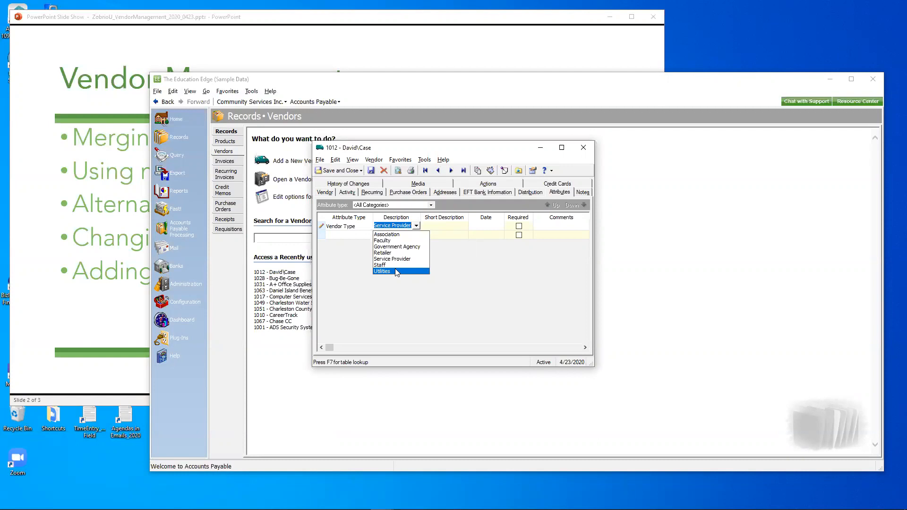
click(417, 226)
click(418, 276)
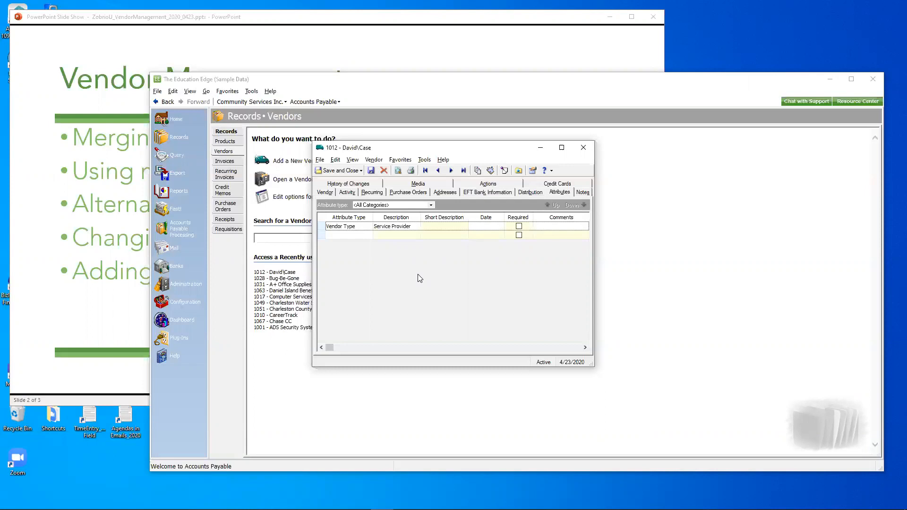
click(416, 229)
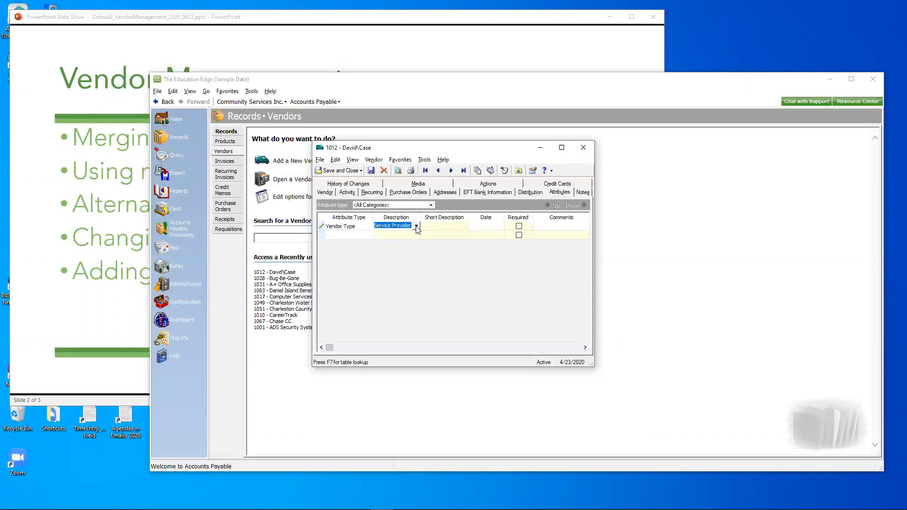
click(416, 227)
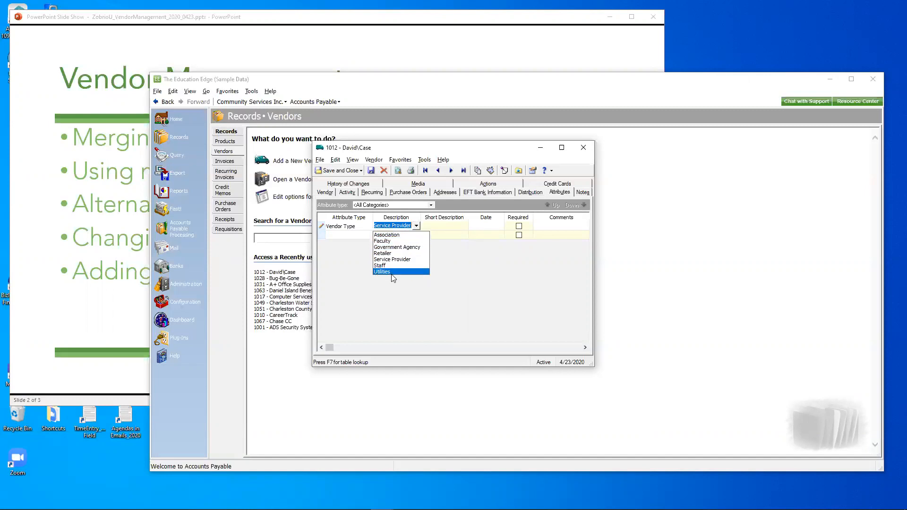
click(480, 268)
click(584, 147)
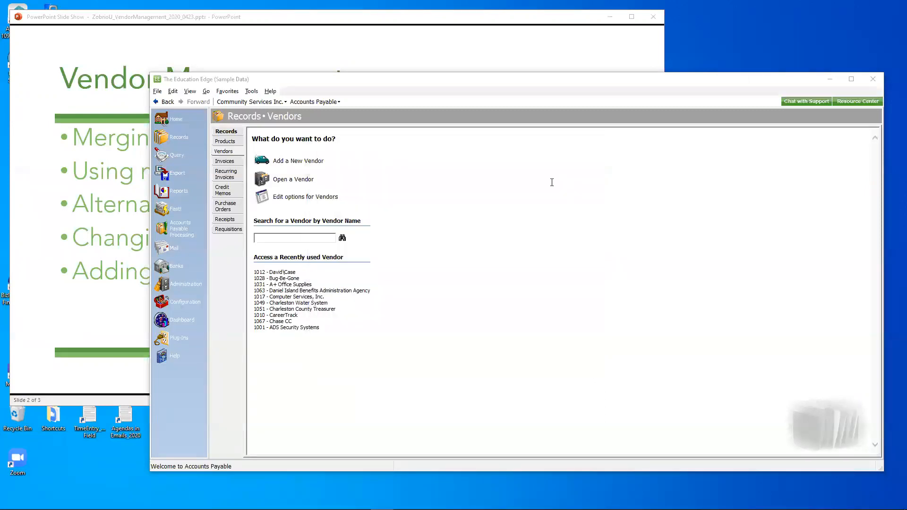